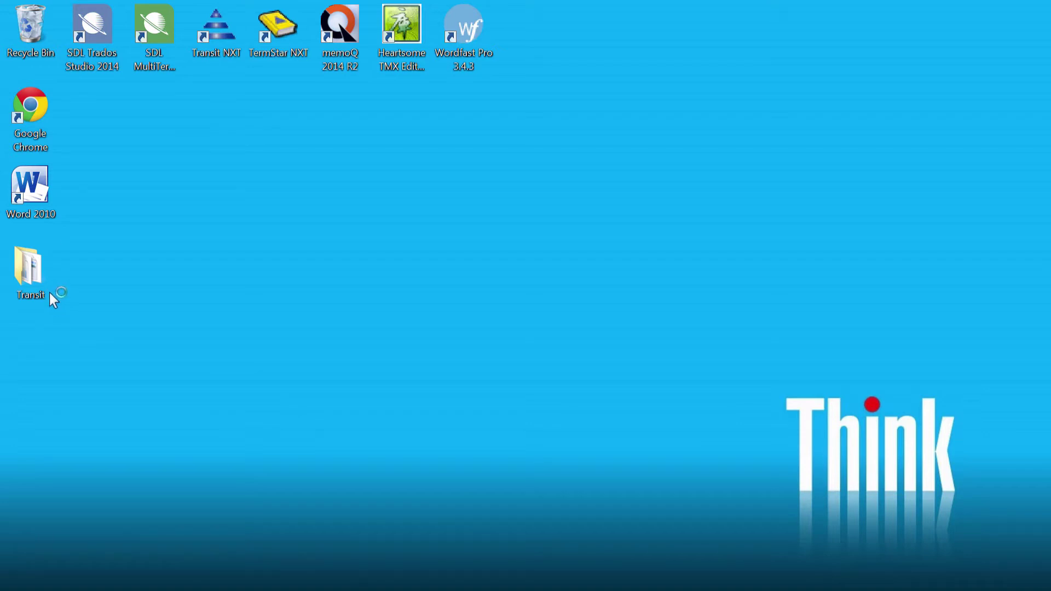
Open the Transit folder and close the Finnish Suunto_Ambit3_Peak_alkuun Word document
double_click(32, 275)
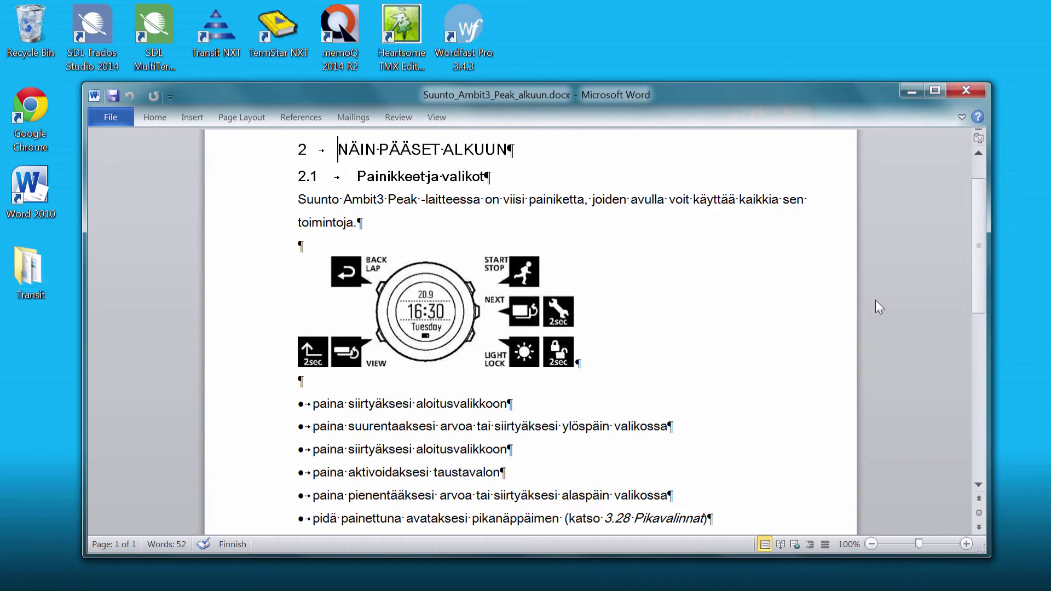
click(966, 92)
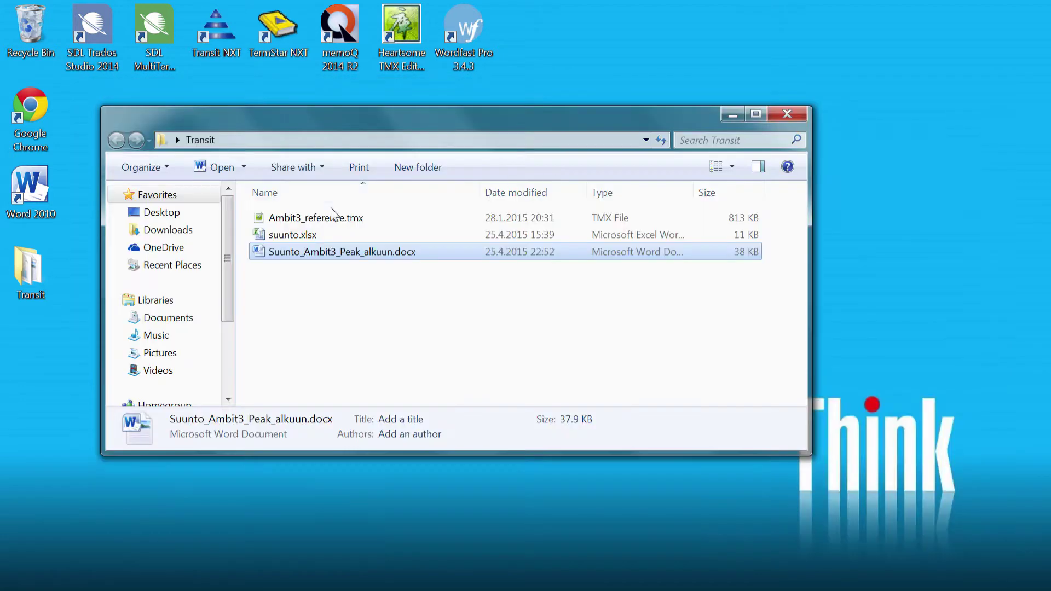
Save the suunto.xlsx term list as Unicode Text suunto.txt, then close Excel
double_click(284, 236)
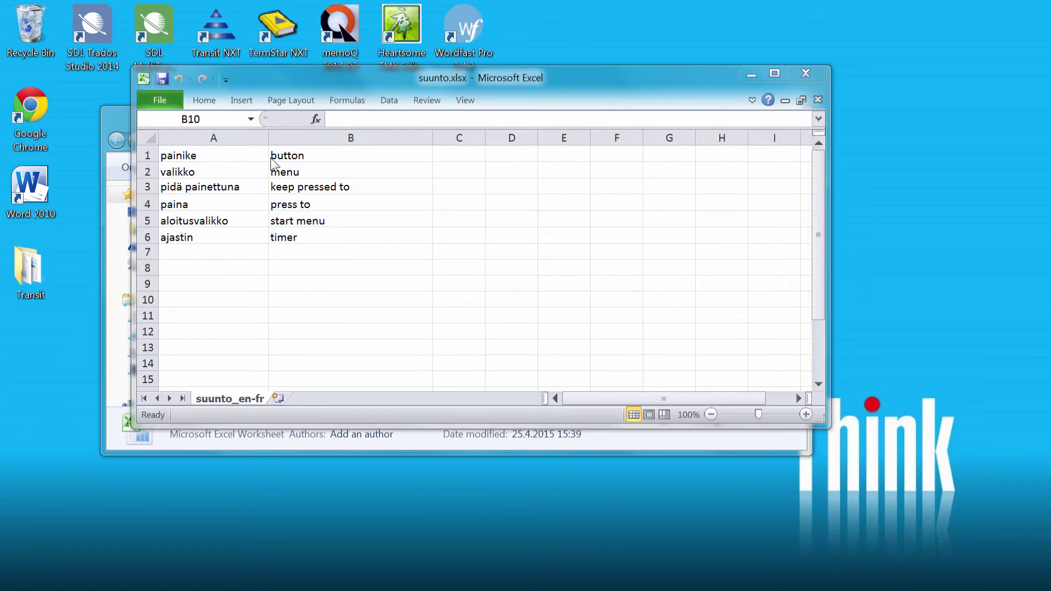
click(162, 104)
click(164, 151)
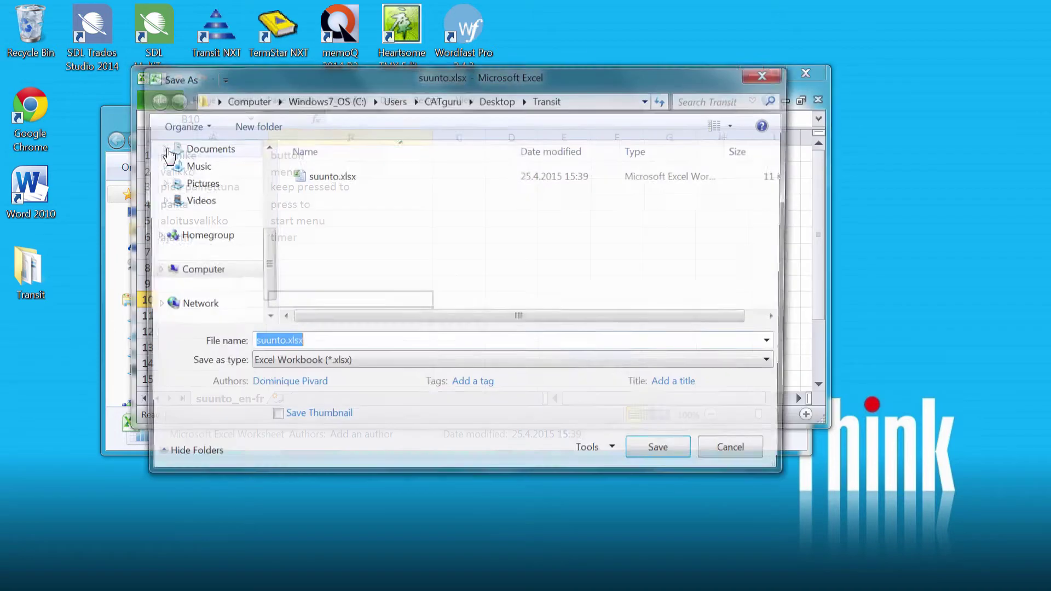
click(778, 364)
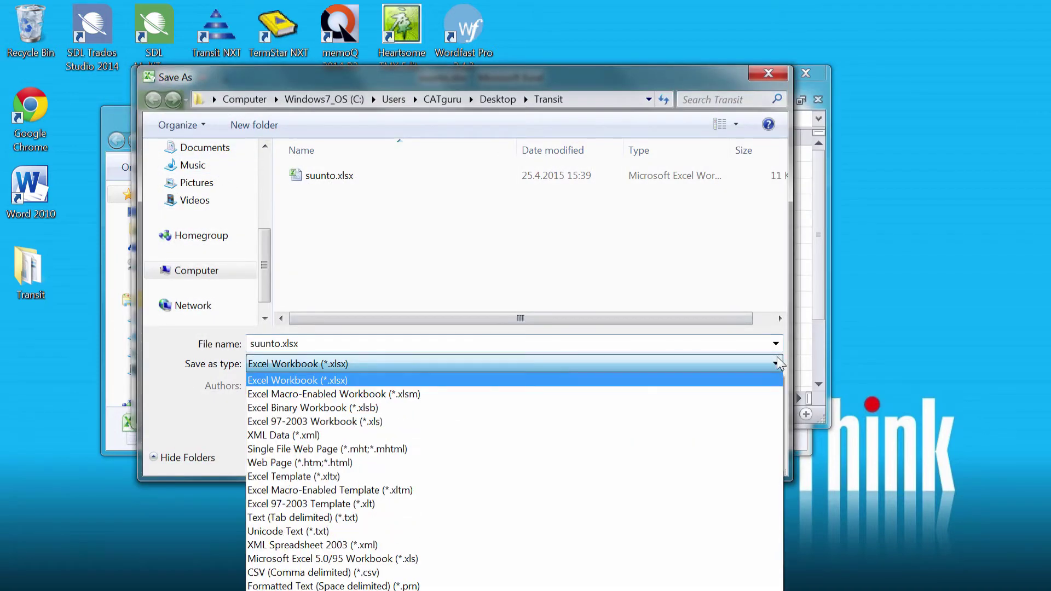
click(296, 533)
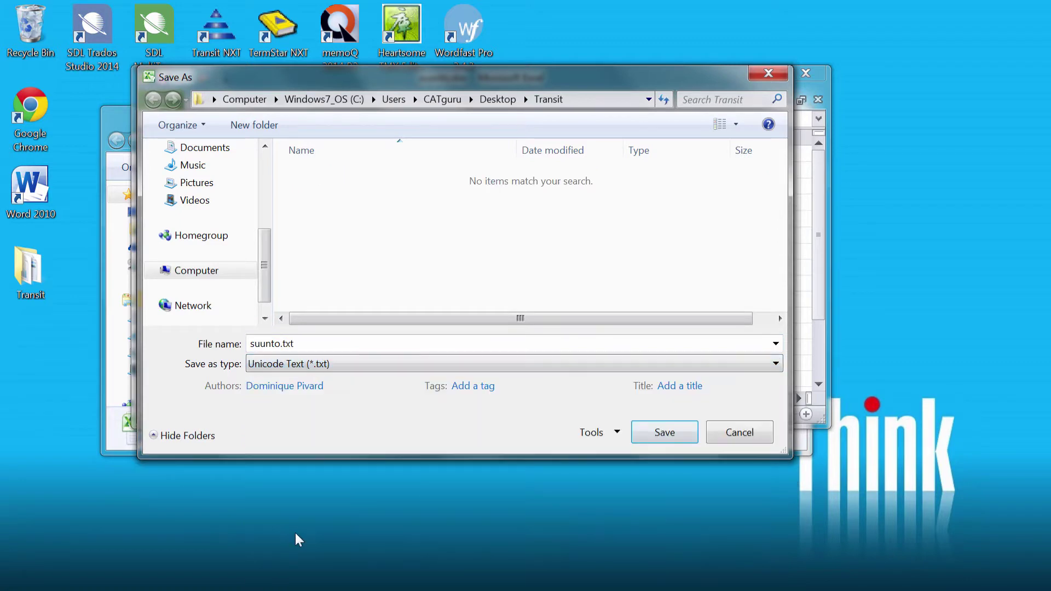
click(665, 431)
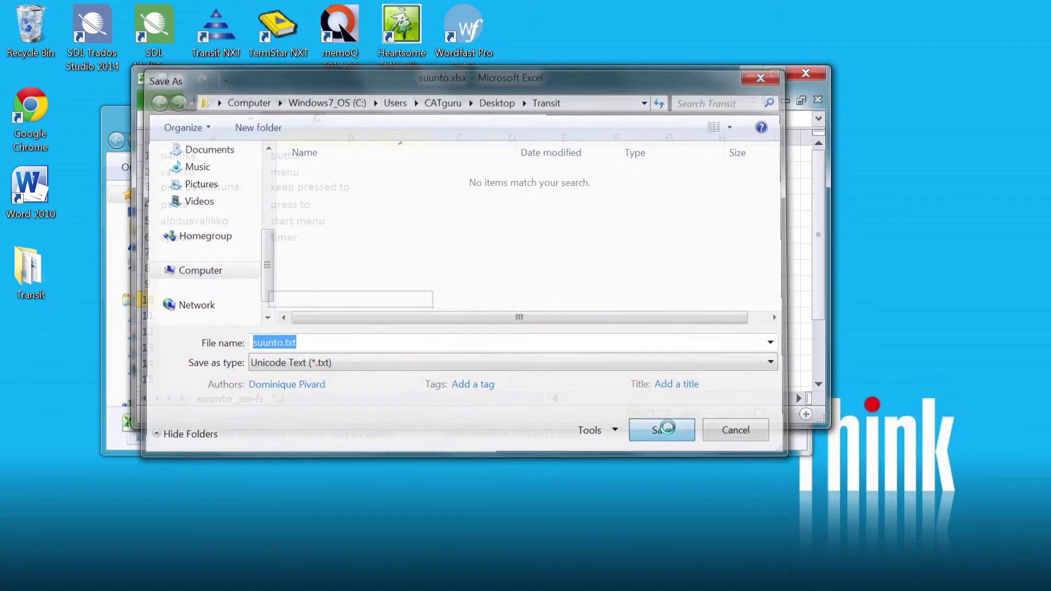
click(646, 439)
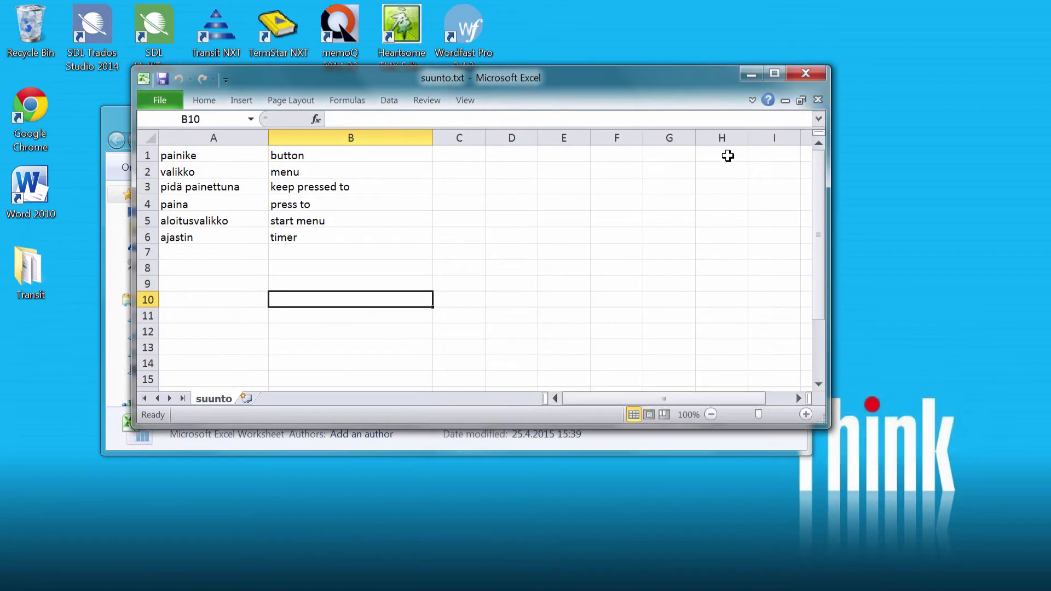
key(alt+F4)
click(300, 235)
right_click(300, 238)
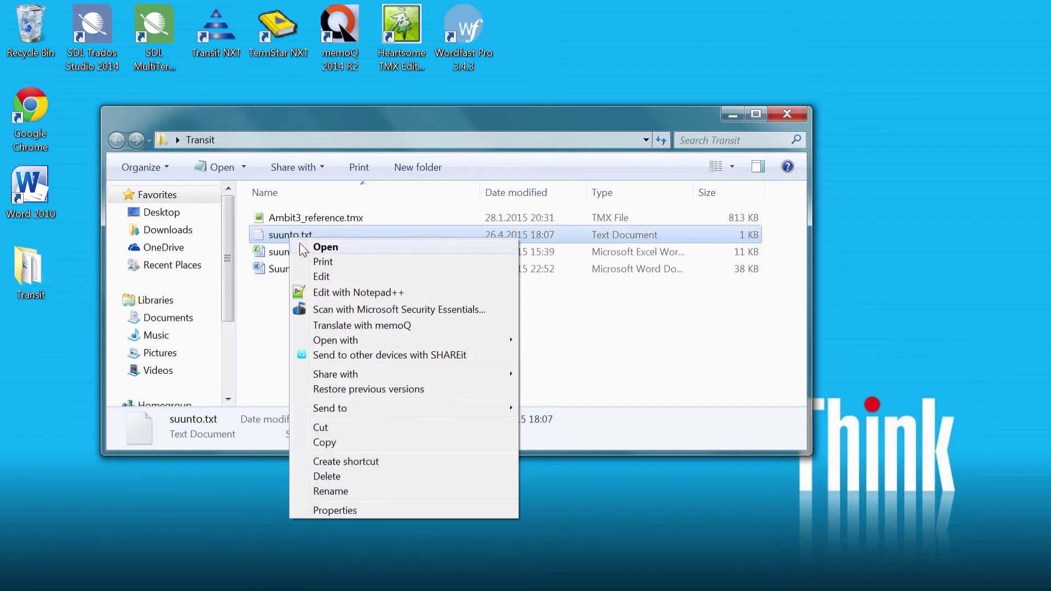
click(353, 292)
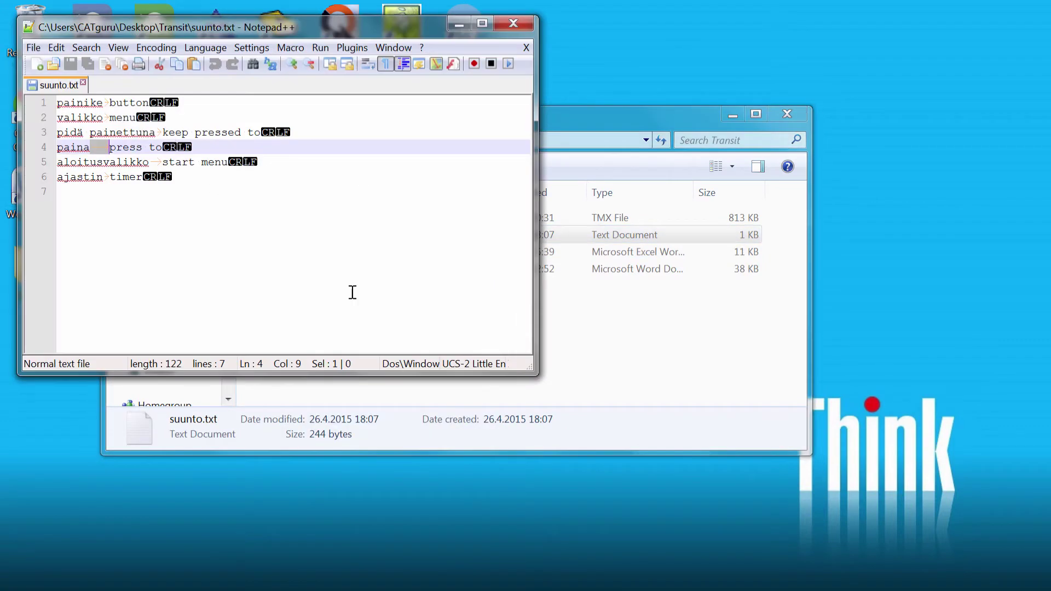
click(128, 151)
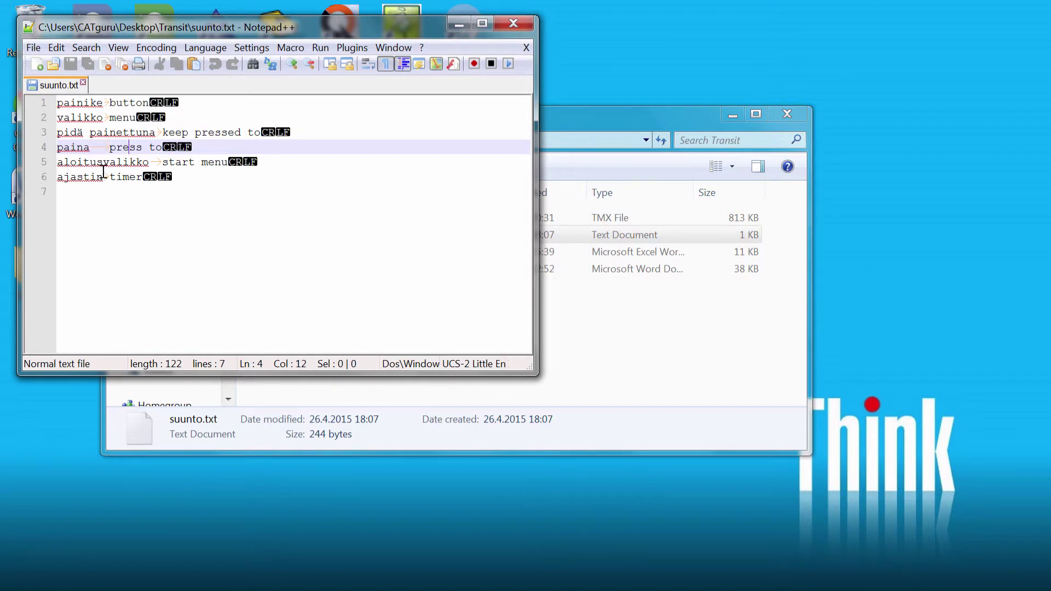
drag(91, 147, 105, 147)
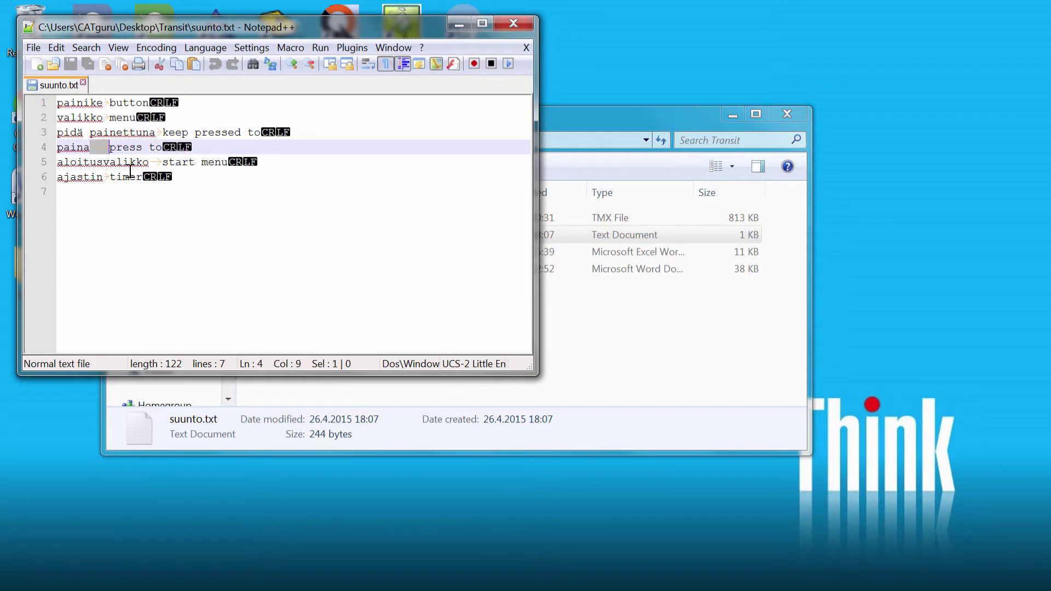
key(alt+F4)
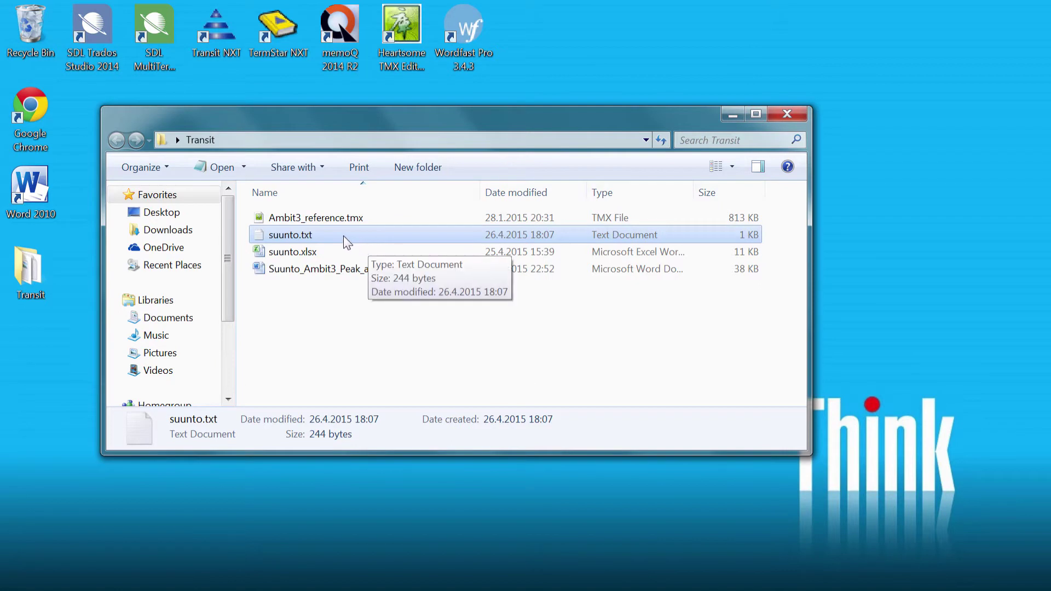
Check Ambit3_reference.tmx's properties (1250 Finnish–English units), then close Heartsome TMX Editor
click(328, 218)
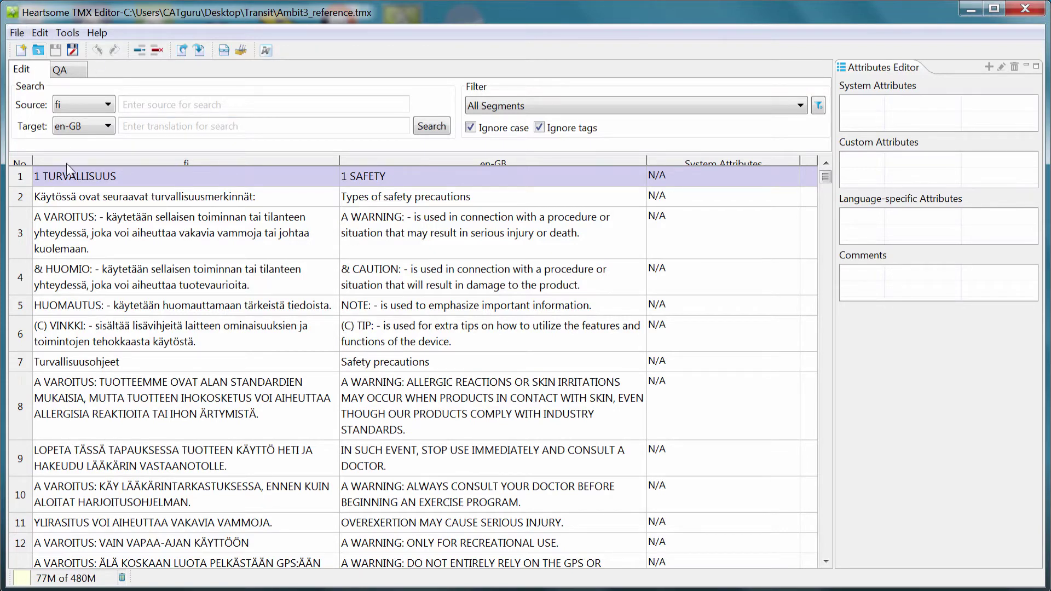
click(17, 33)
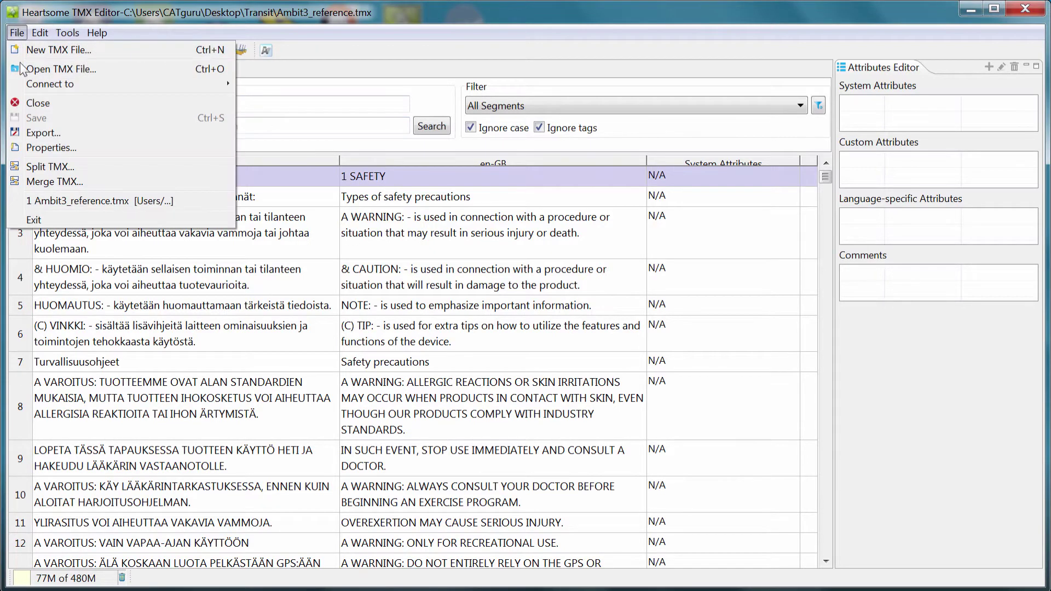
click(44, 149)
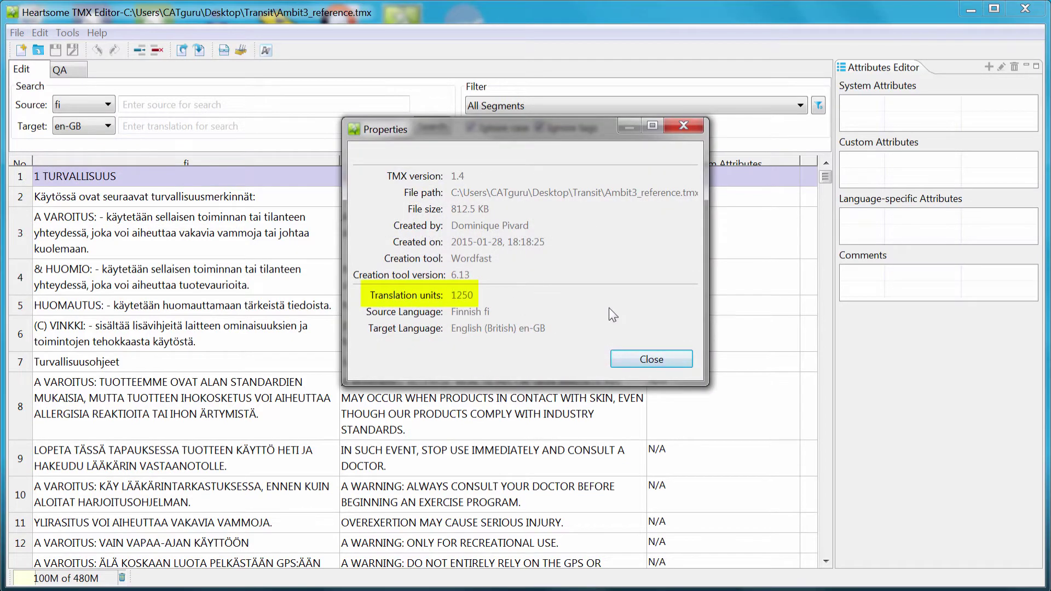
click(647, 357)
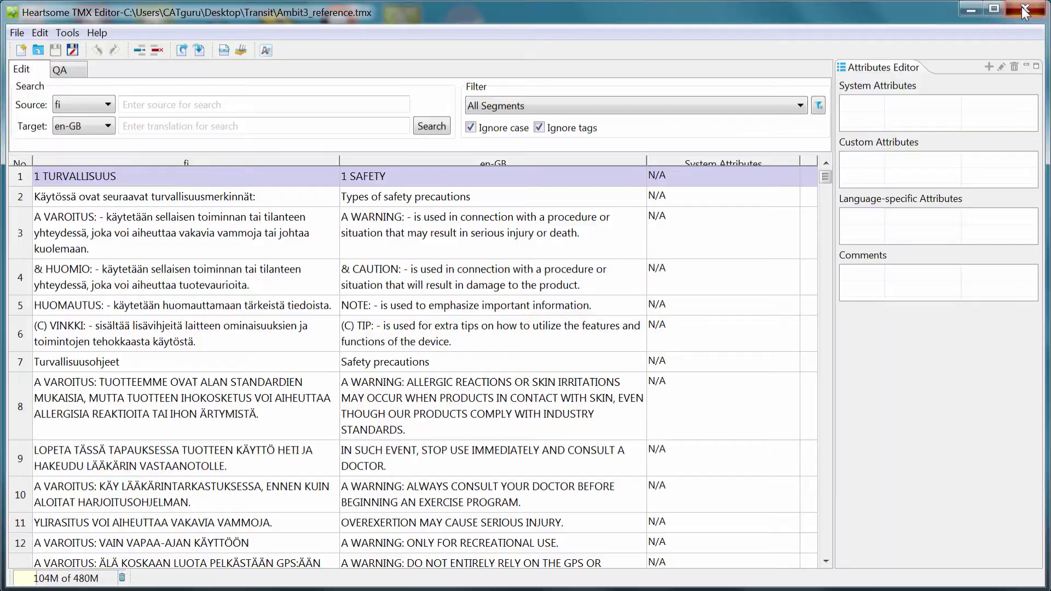
click(1025, 9)
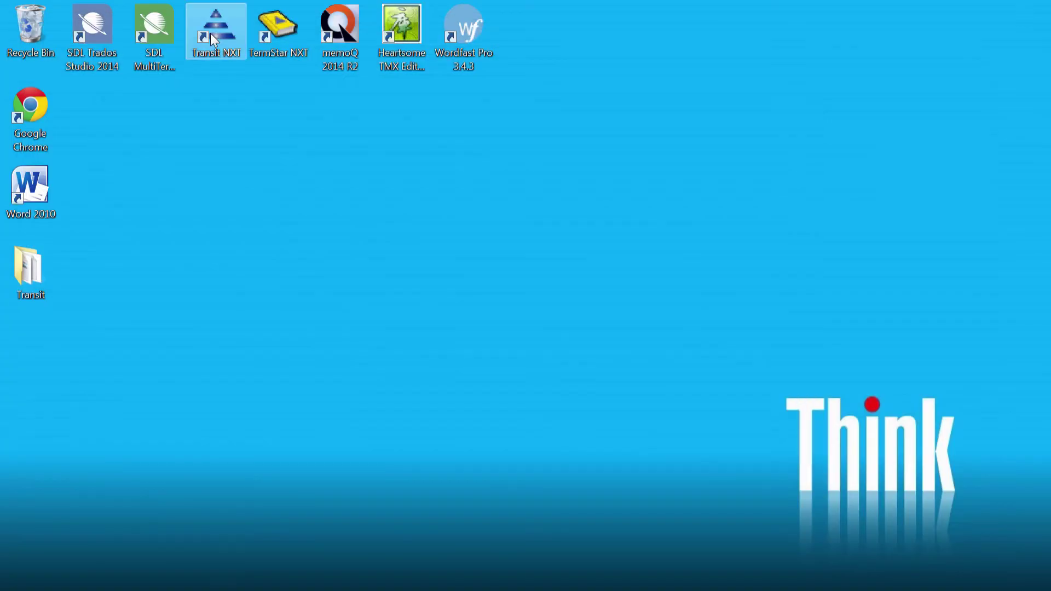
Launch Transit NXT as Super User and start a from-scratch project named Suunto
double_click(213, 30)
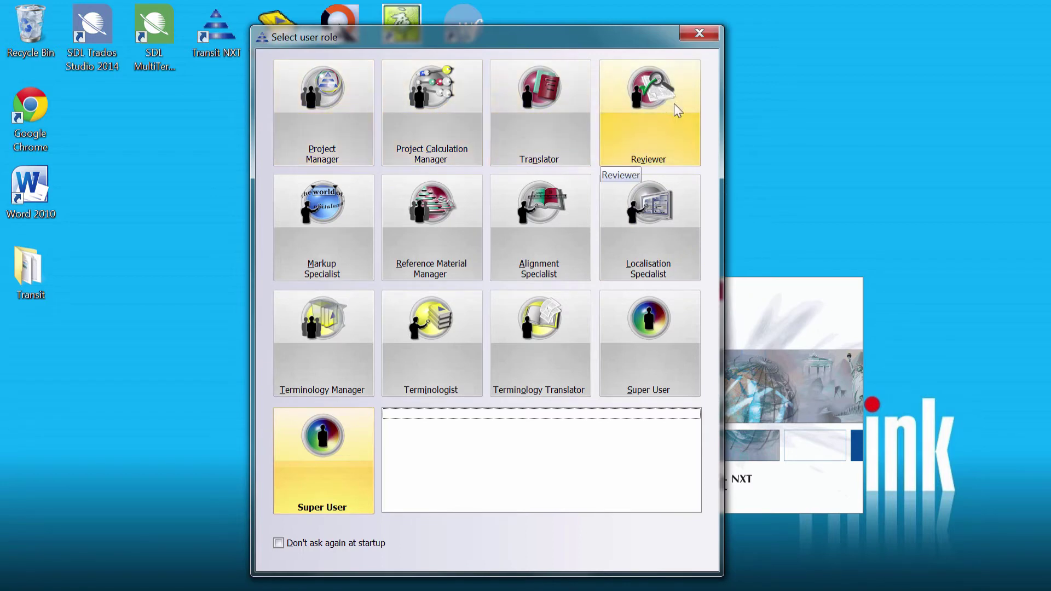
click(655, 326)
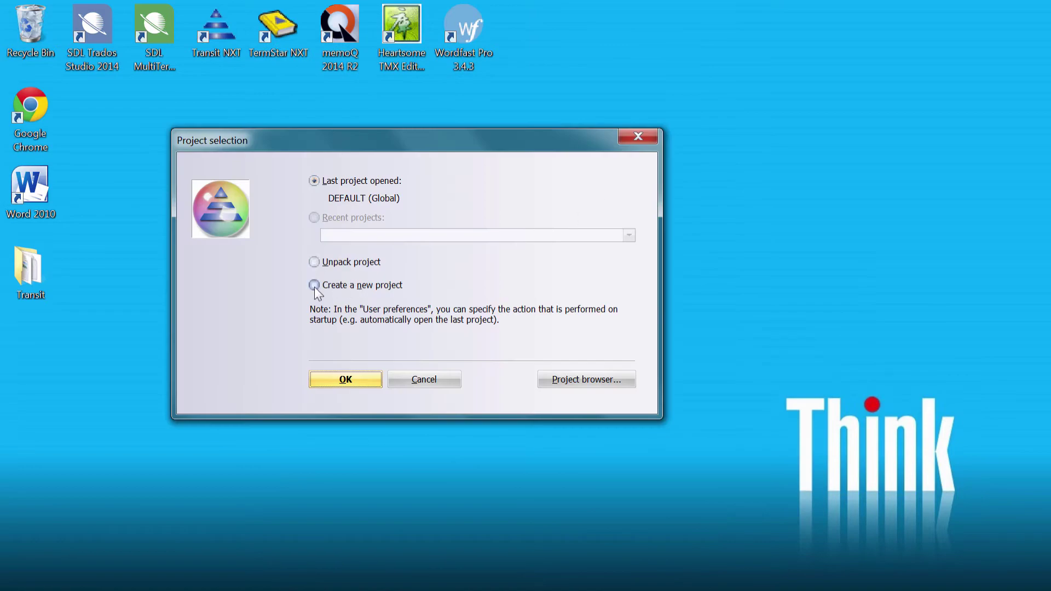
click(314, 287)
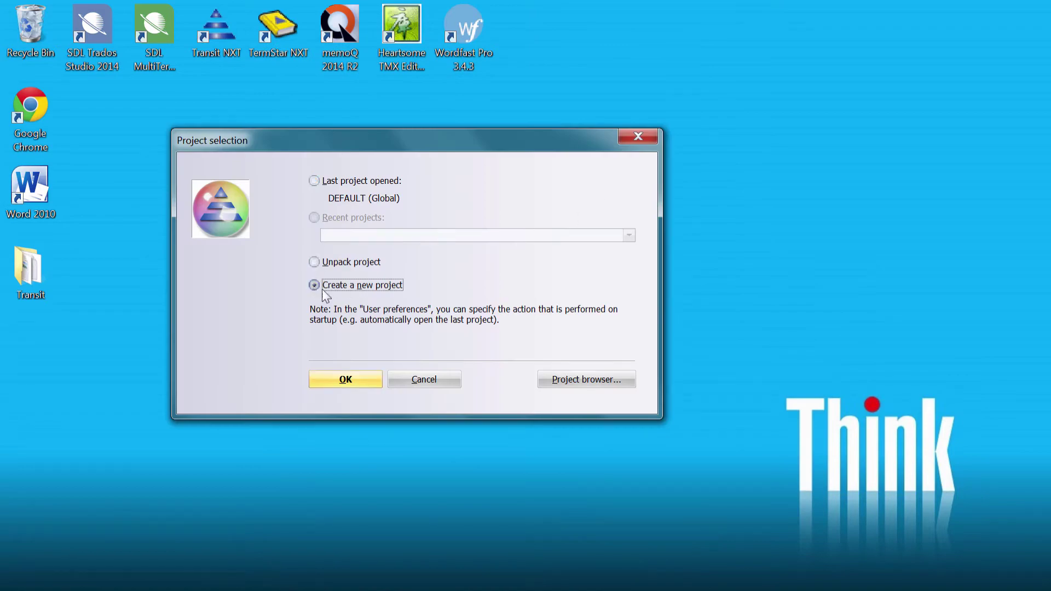
click(345, 381)
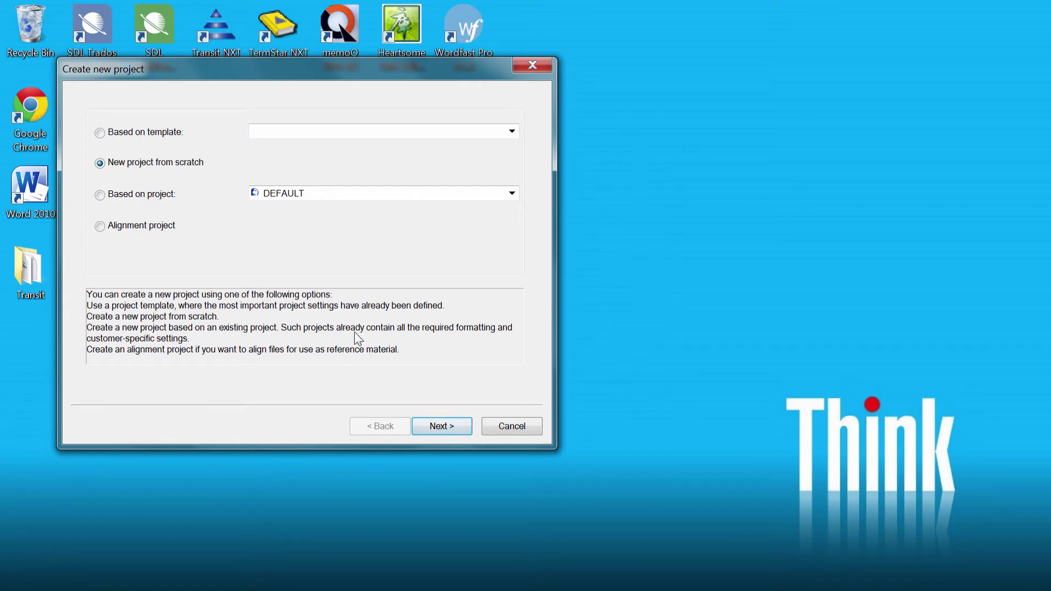
click(444, 429)
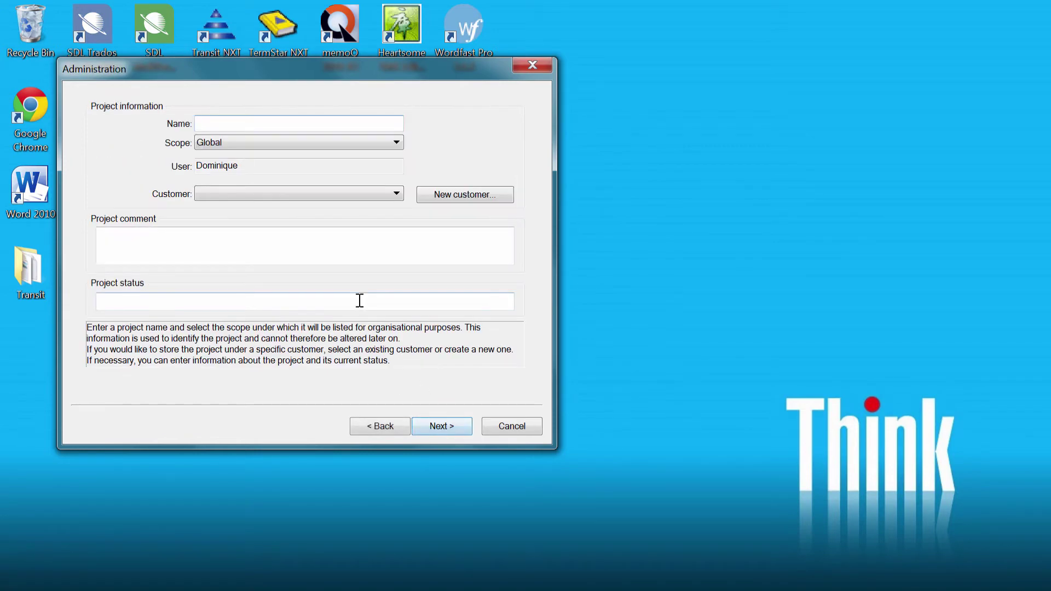
text(Suunto)
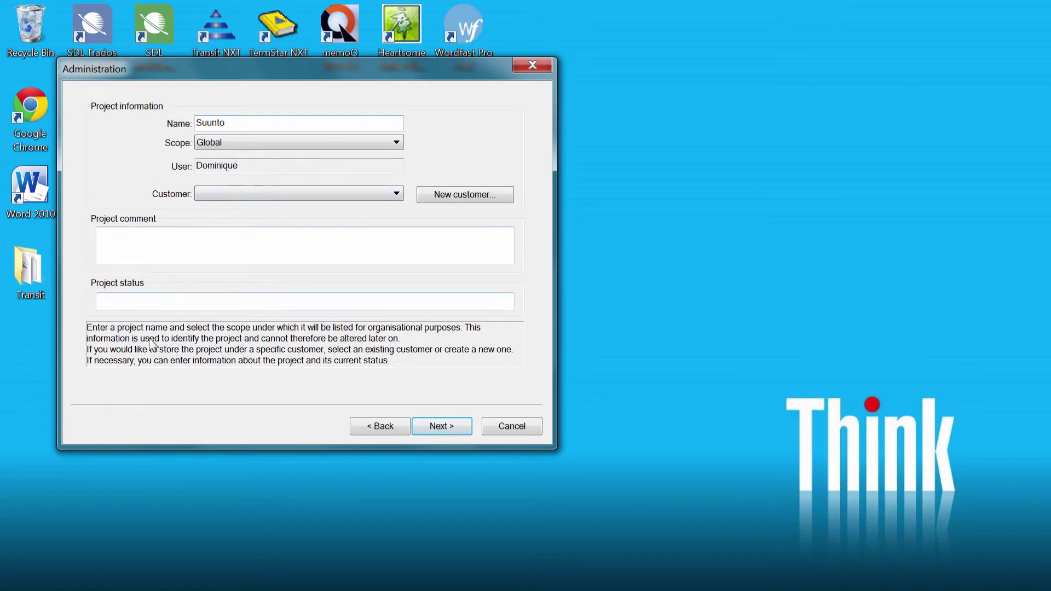
Set Finnish as the source language and English (UK) as the target language
click(442, 426)
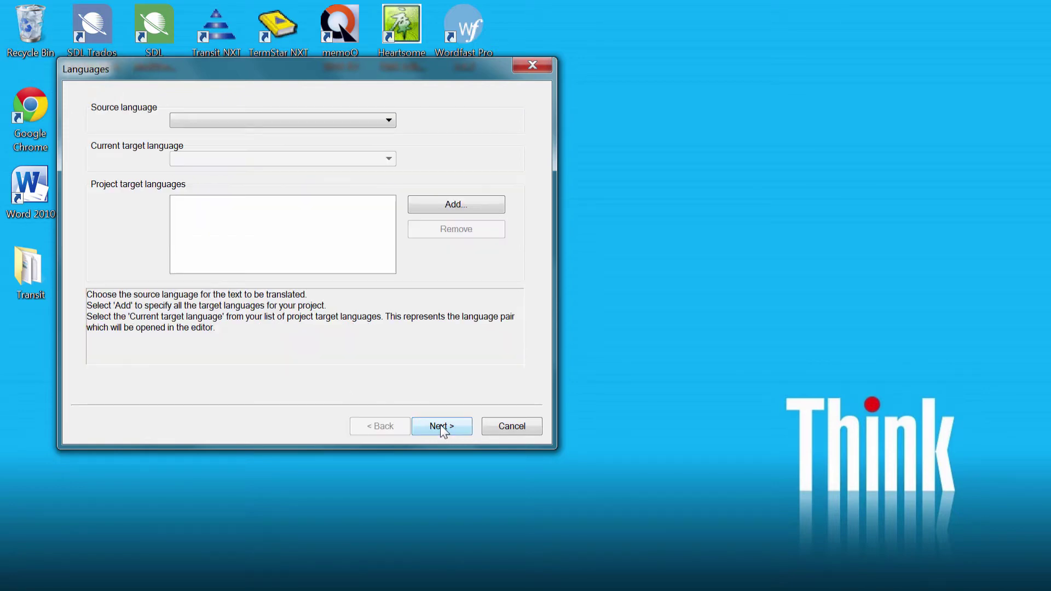
click(390, 119)
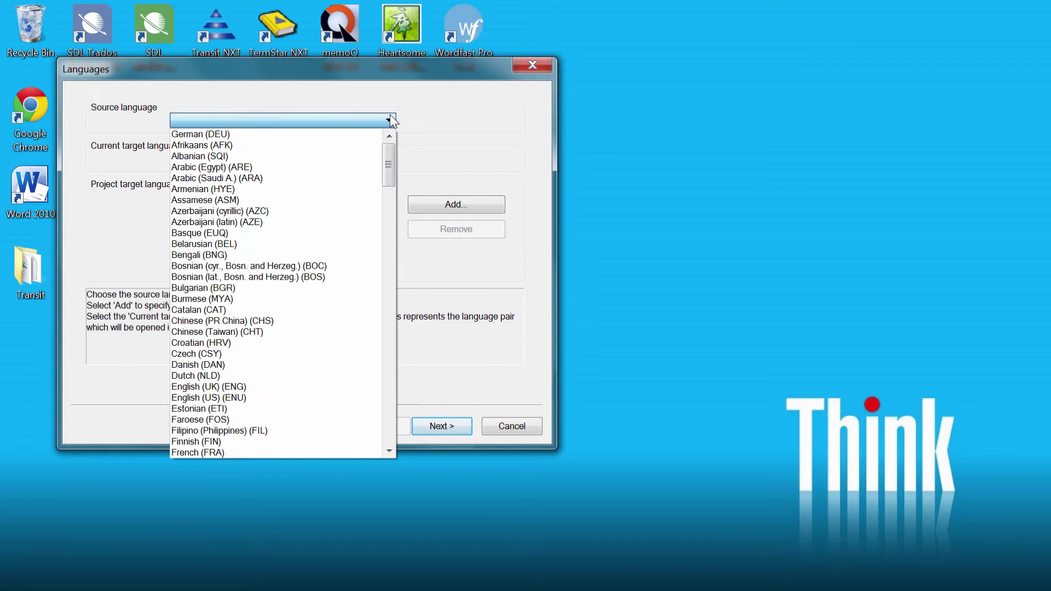
click(193, 442)
click(454, 207)
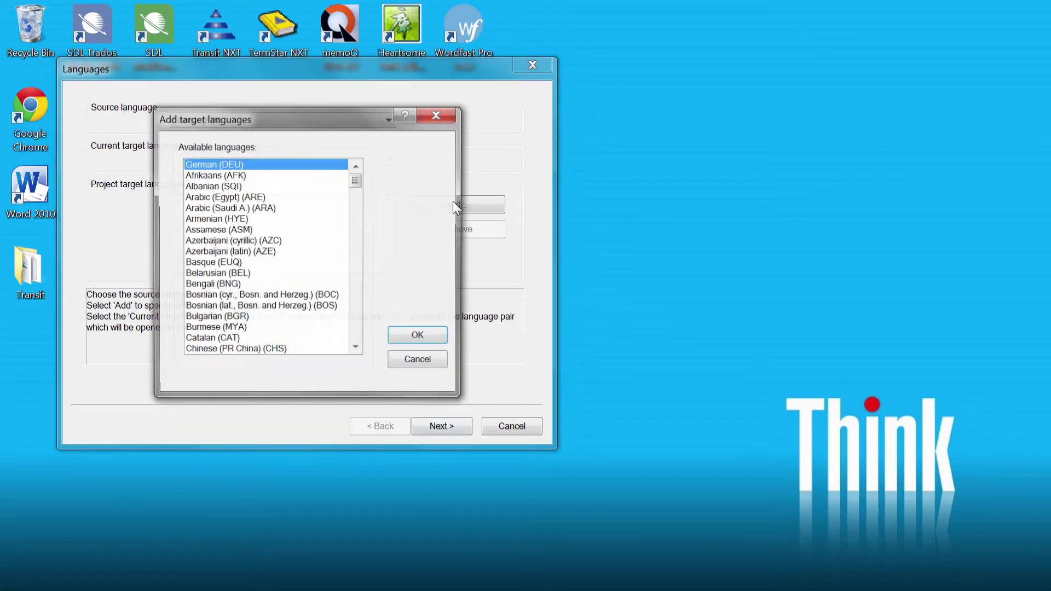
drag(344, 116, 521, 103)
key(e)
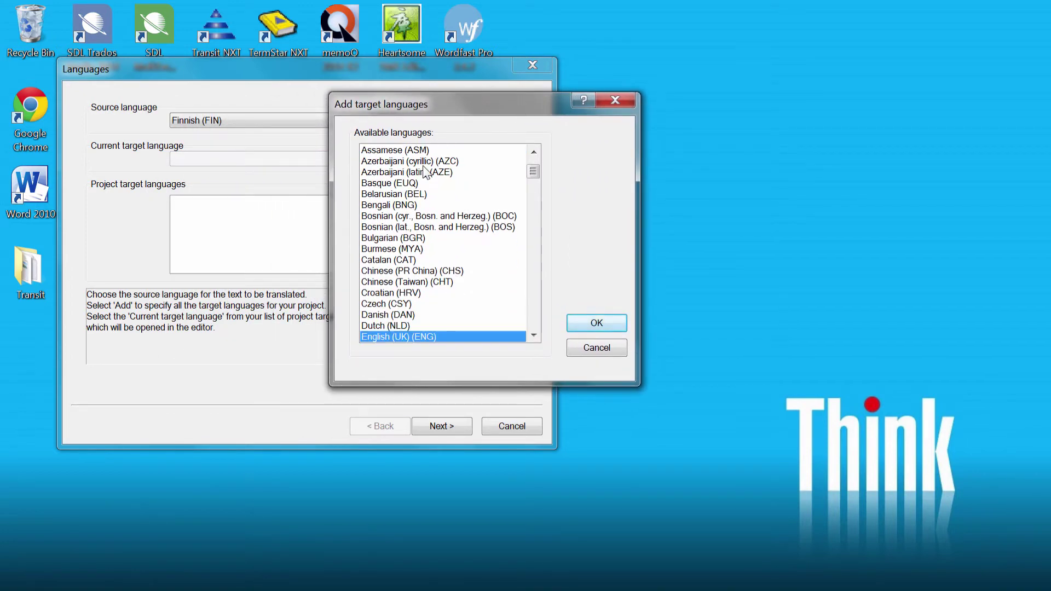
click(596, 324)
Accept the default project folders and keep the MS Office 95-2013 file type
click(442, 426)
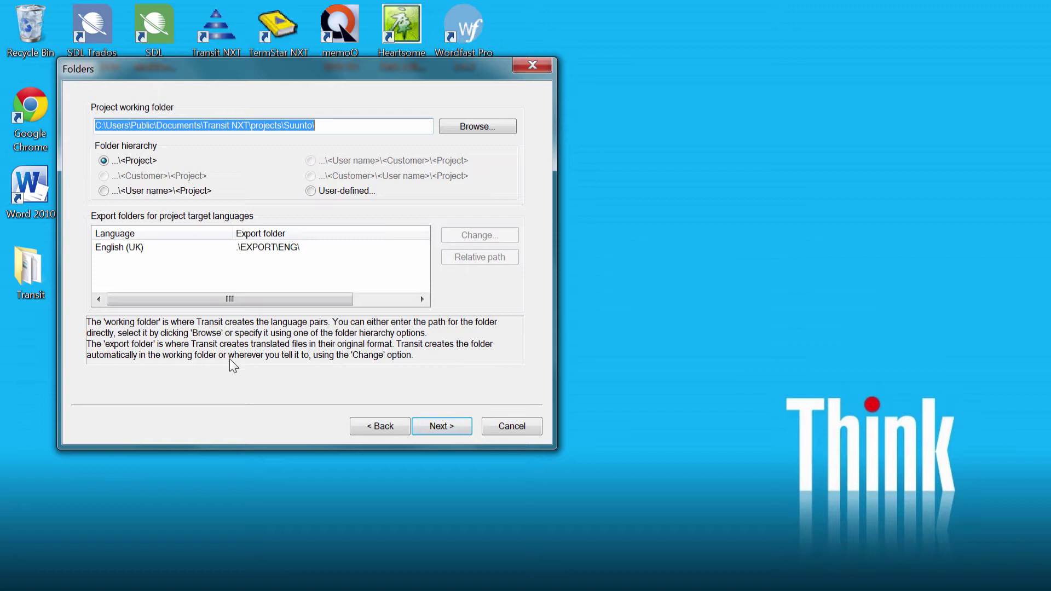
click(443, 426)
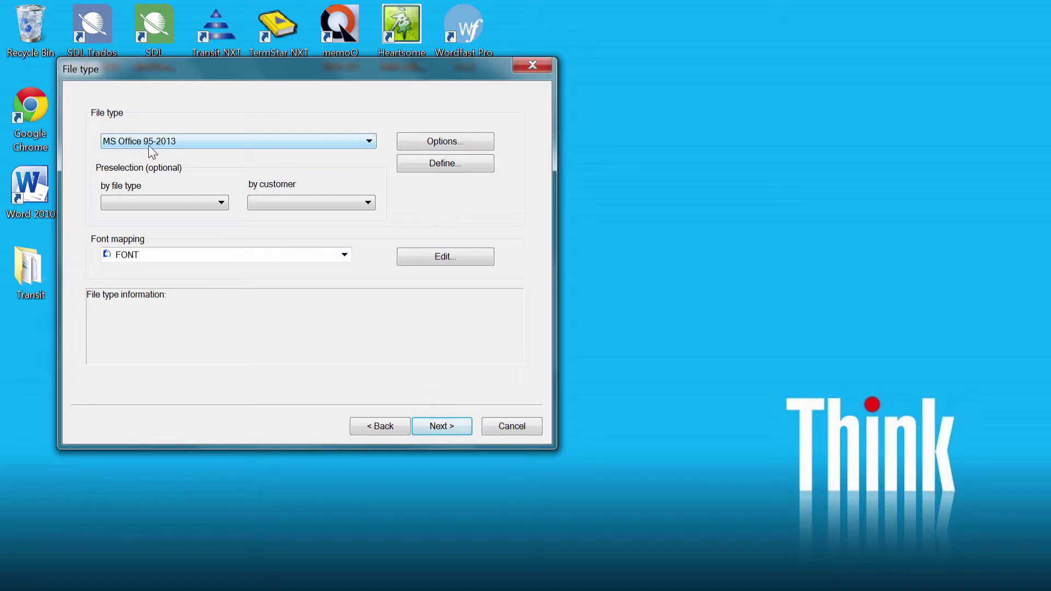
click(457, 141)
click(445, 424)
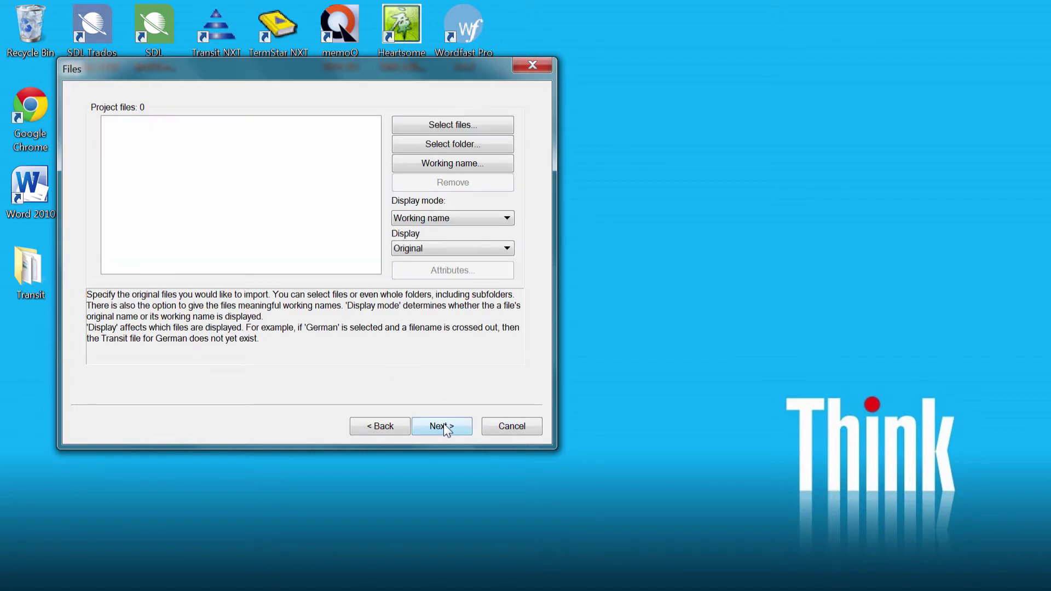
Add Desktop\Transit\Suunto_Ambit3_Peak_alkuun.docx as the project file
click(436, 120)
click(110, 128)
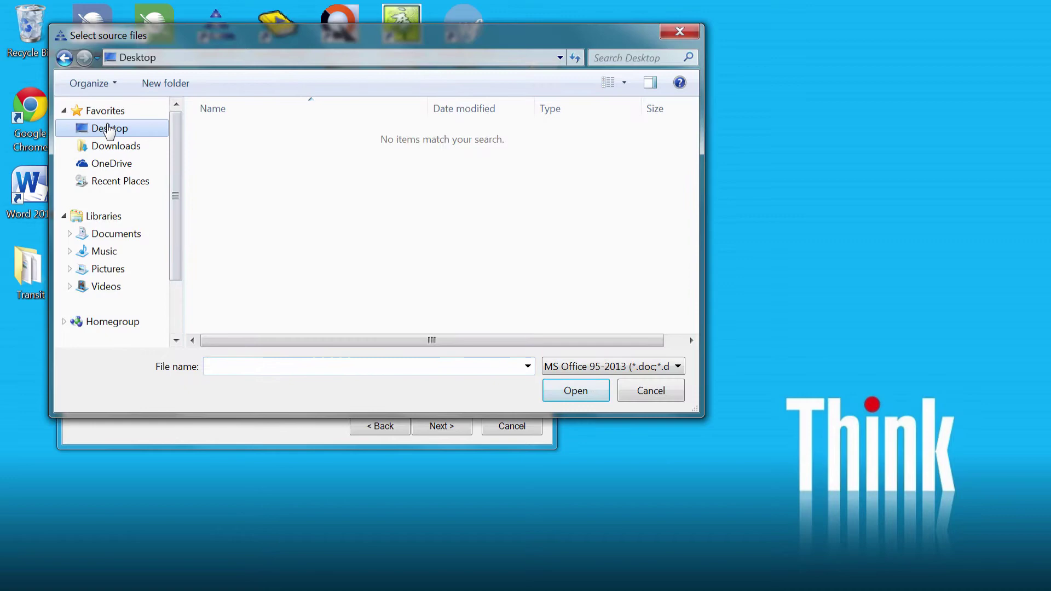
double_click(434, 219)
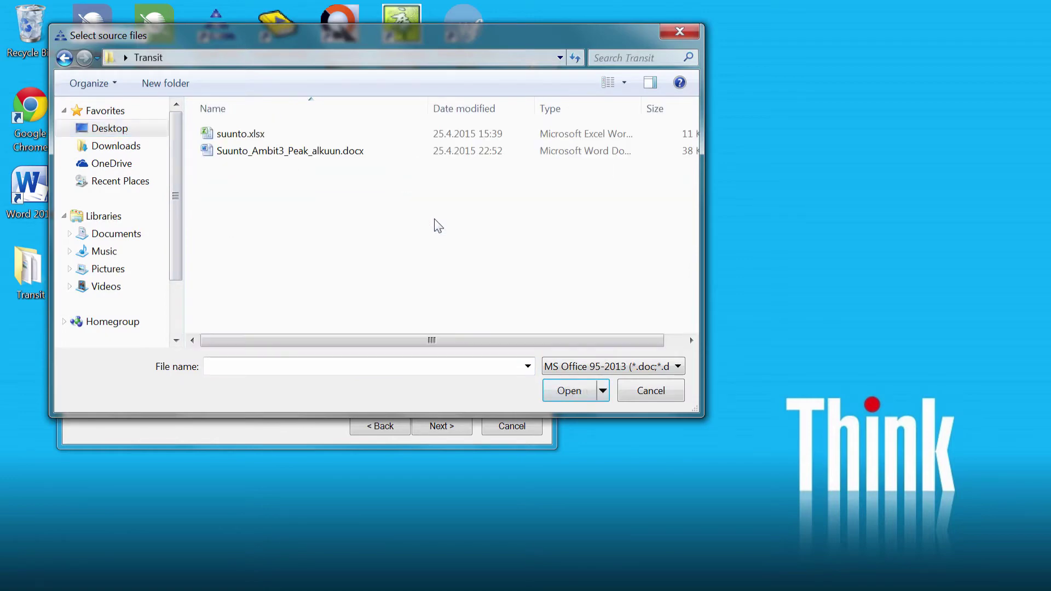
click(258, 156)
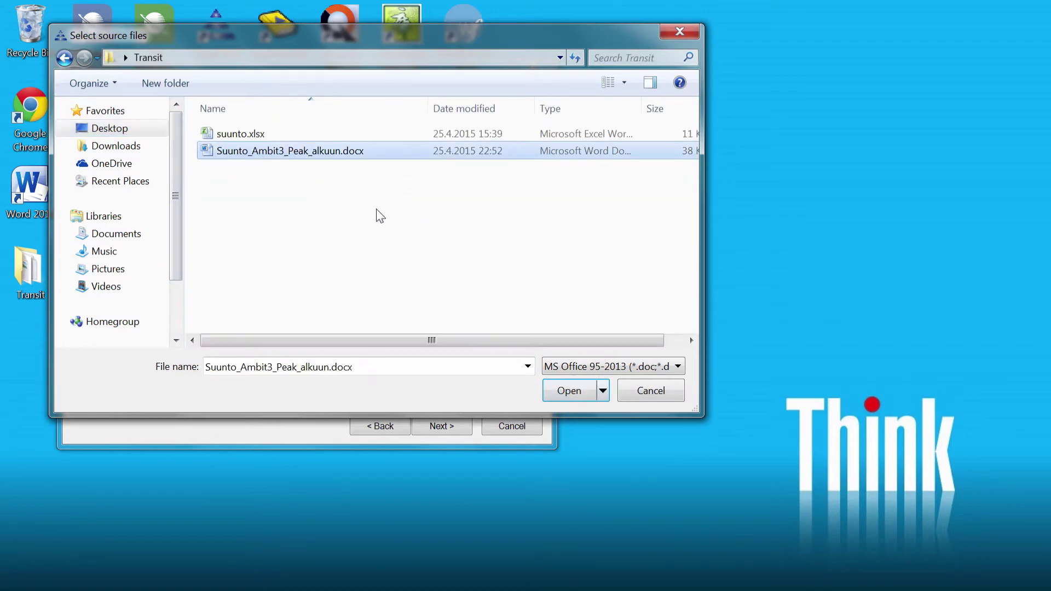
click(580, 394)
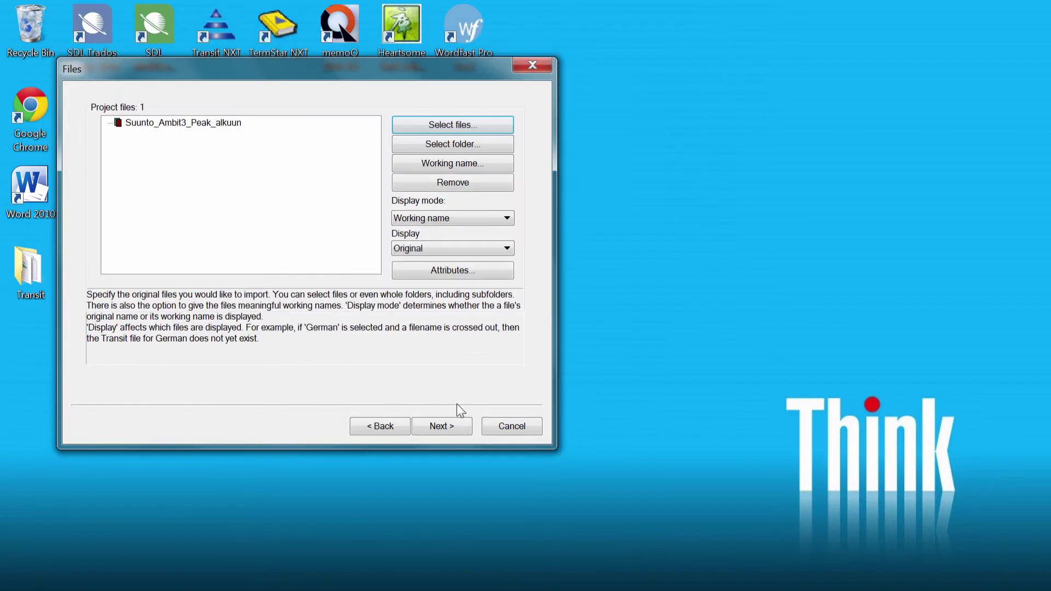
Skip reference material and dictionaries, and finish creating the Suunto project
click(442, 427)
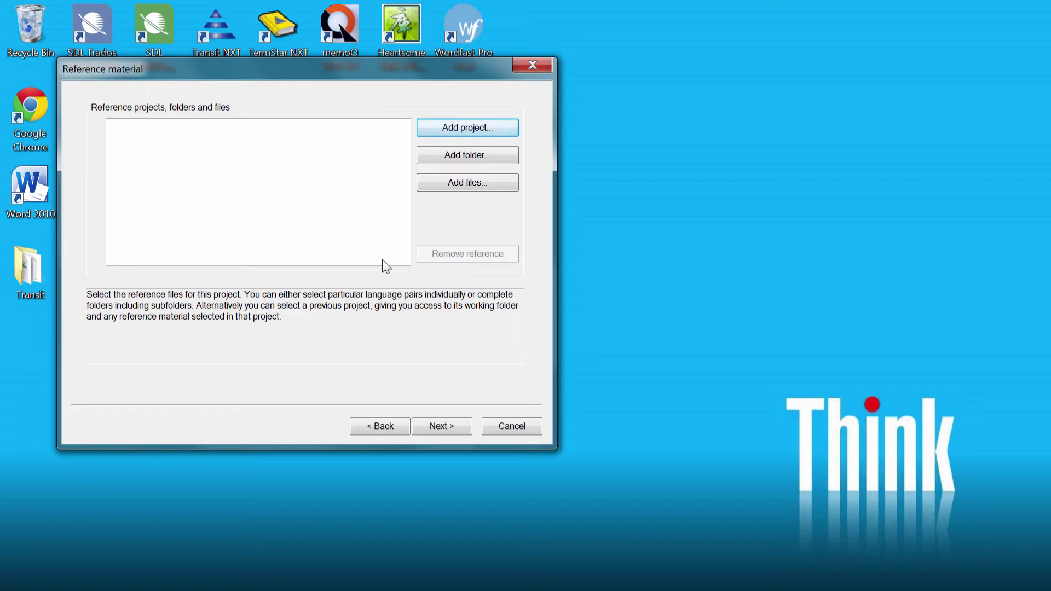
click(442, 426)
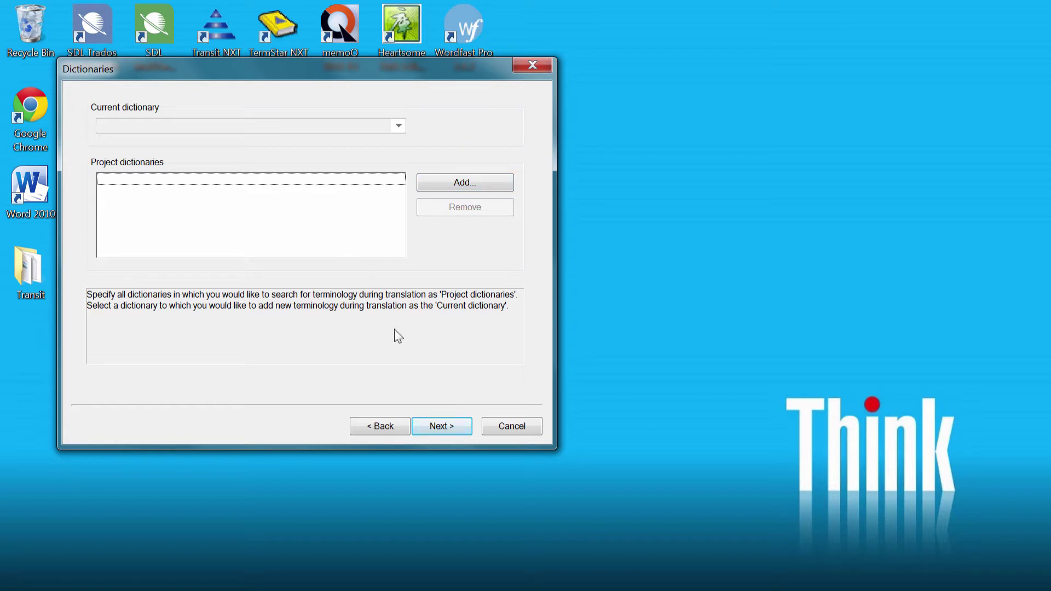
click(437, 424)
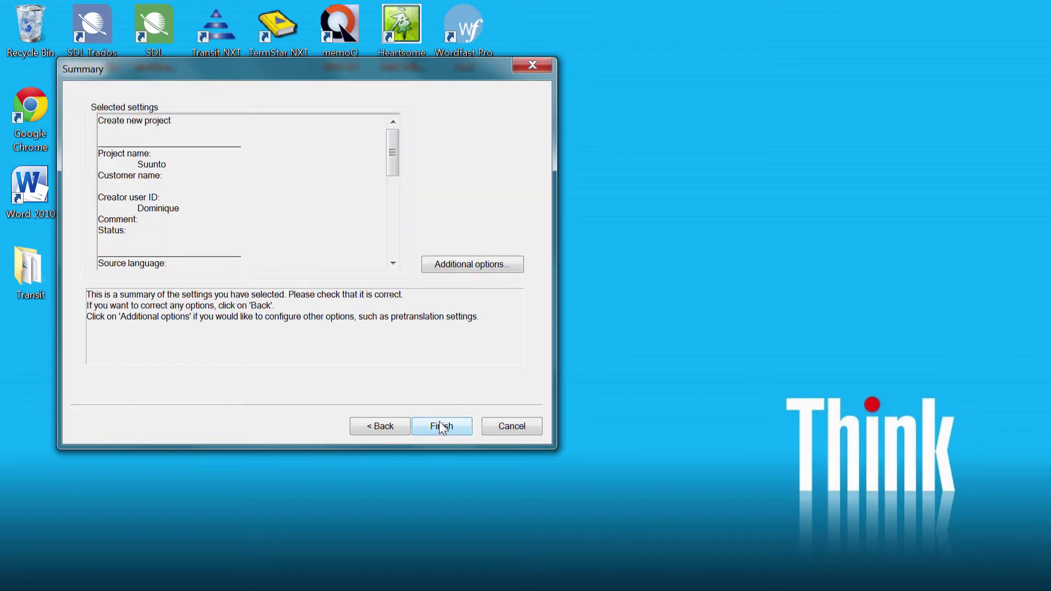
click(442, 426)
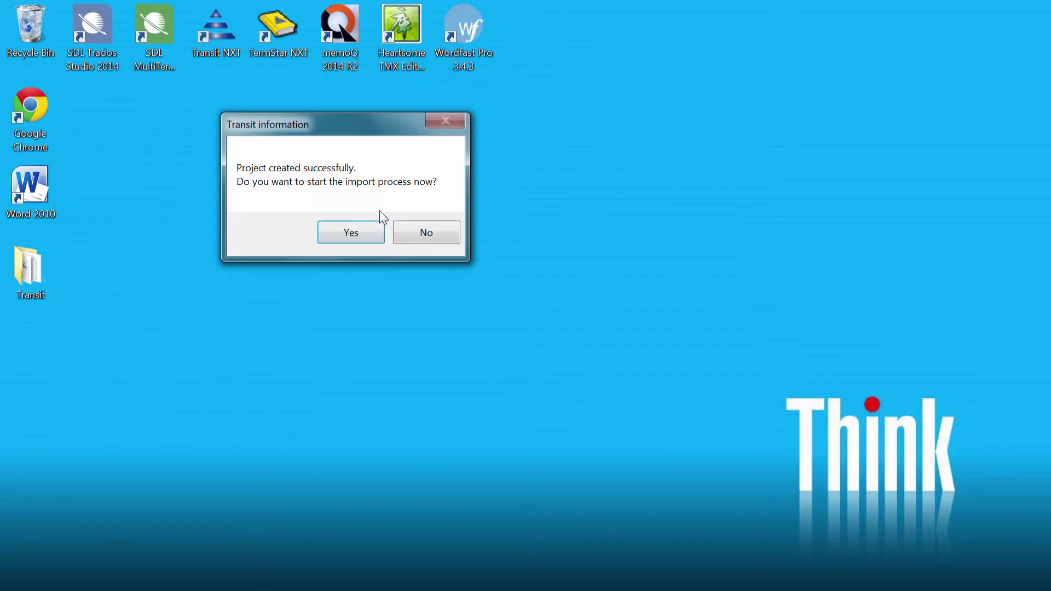
Import the project file with PDF viewer files enabled and open the project workspace
click(355, 232)
drag(567, 206, 299, 104)
click(390, 172)
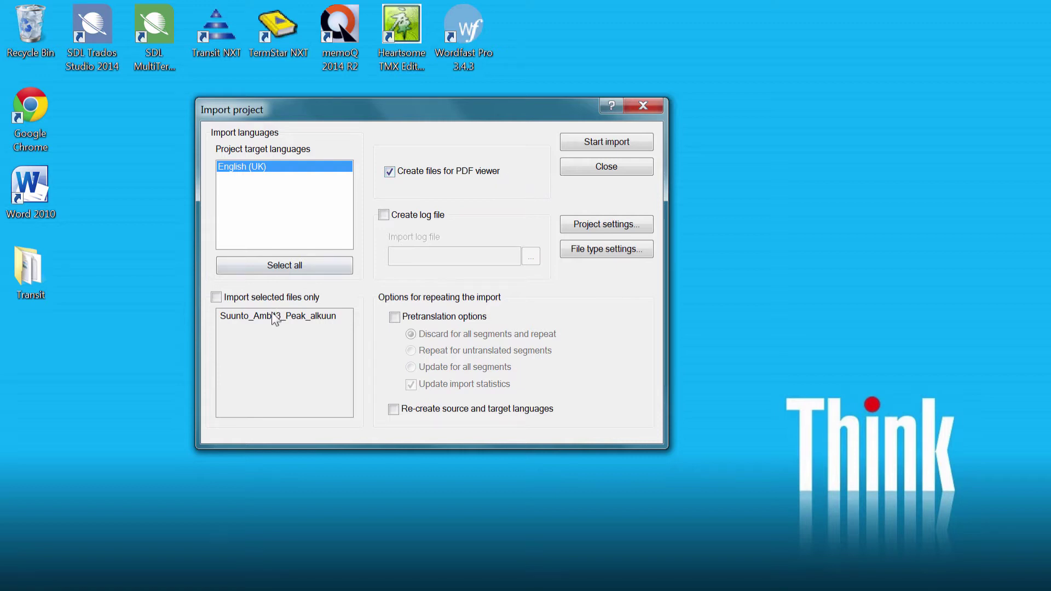
click(599, 141)
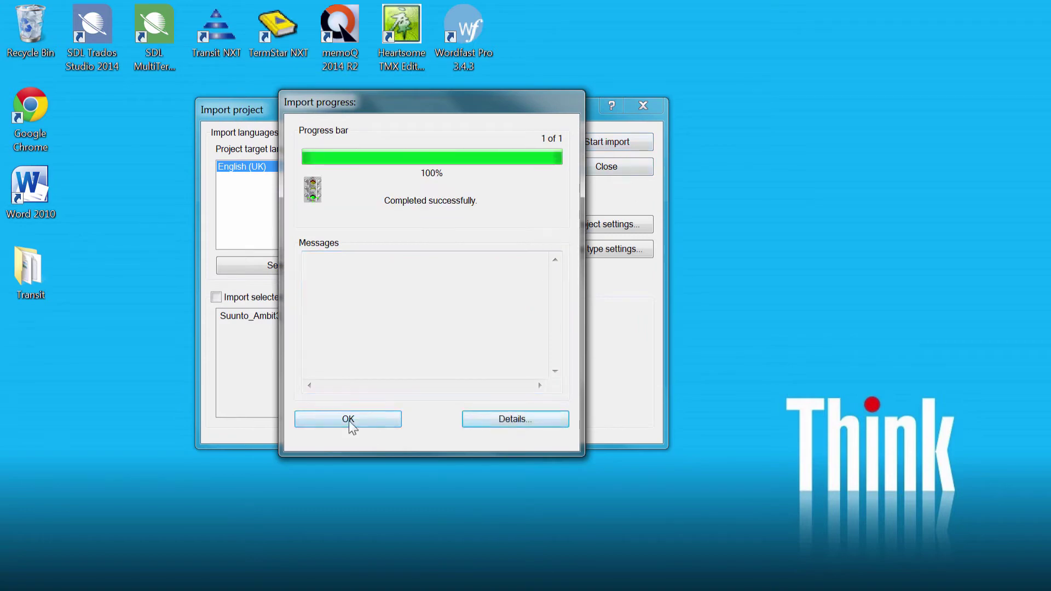
click(350, 423)
click(609, 165)
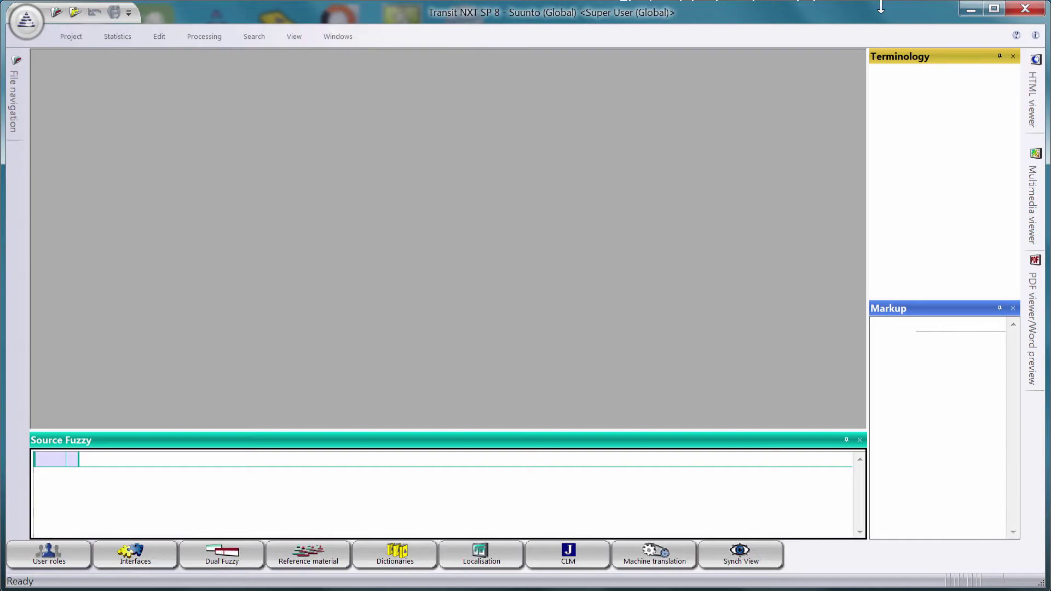
Minimize Transit NXT and launch TermStar NXT from the desktop
click(967, 13)
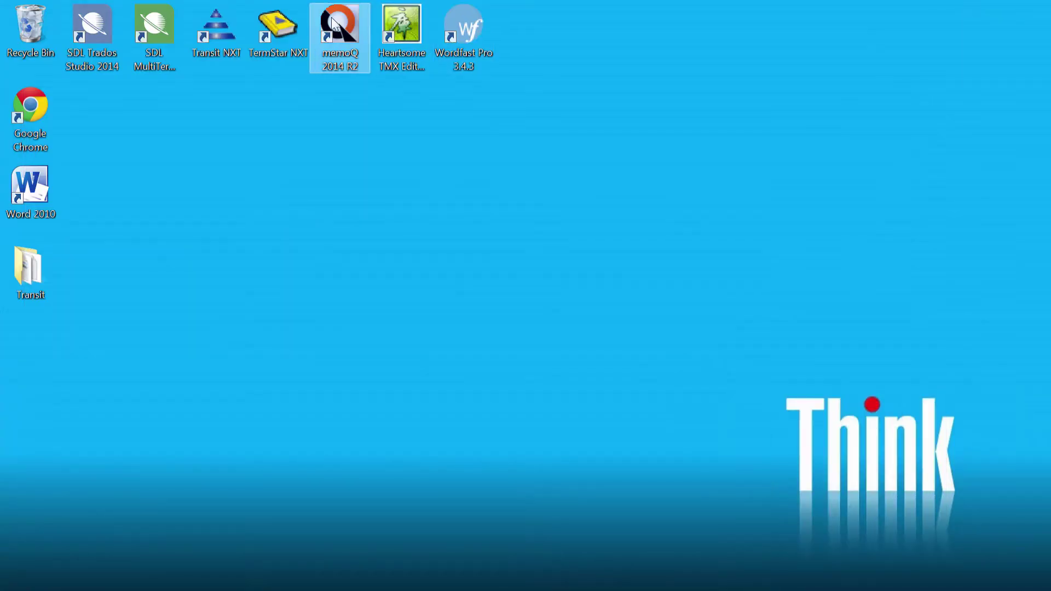
double_click(279, 30)
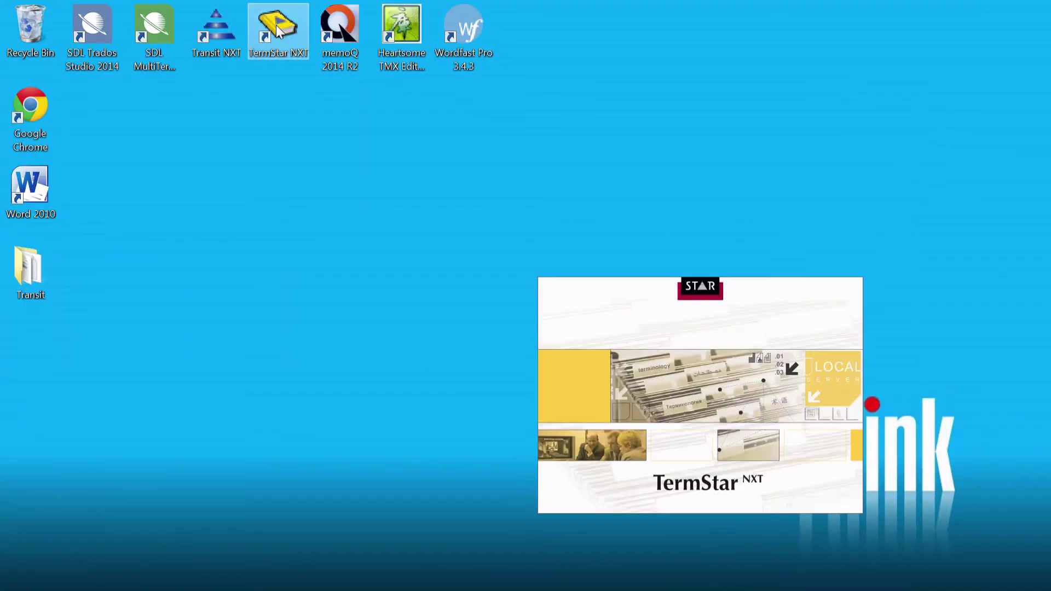
drag(616, 249, 365, 139)
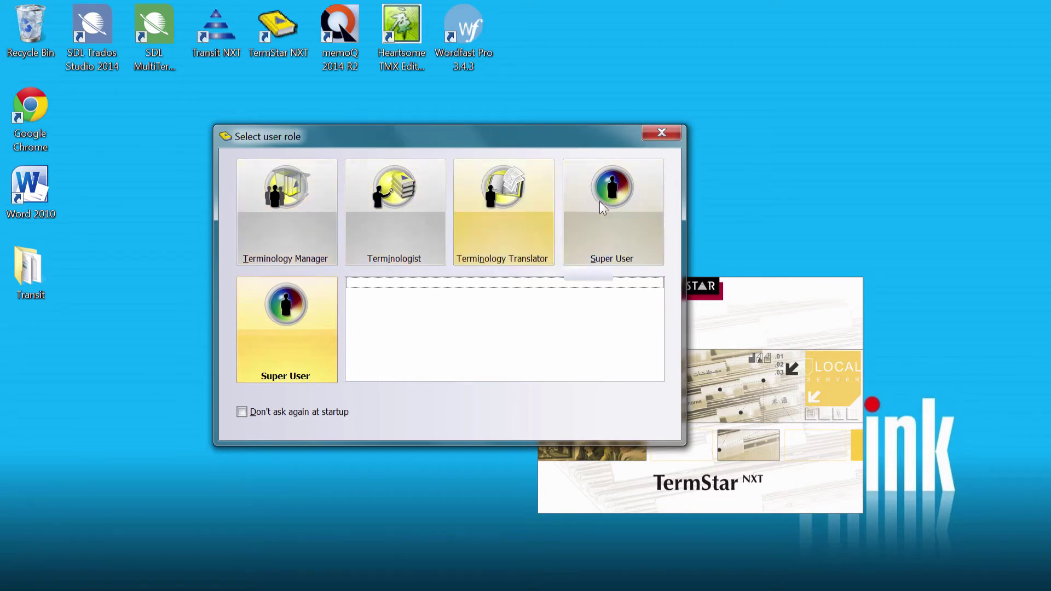
Enter TermStar as Super User and start a customised-format terminology import
click(617, 204)
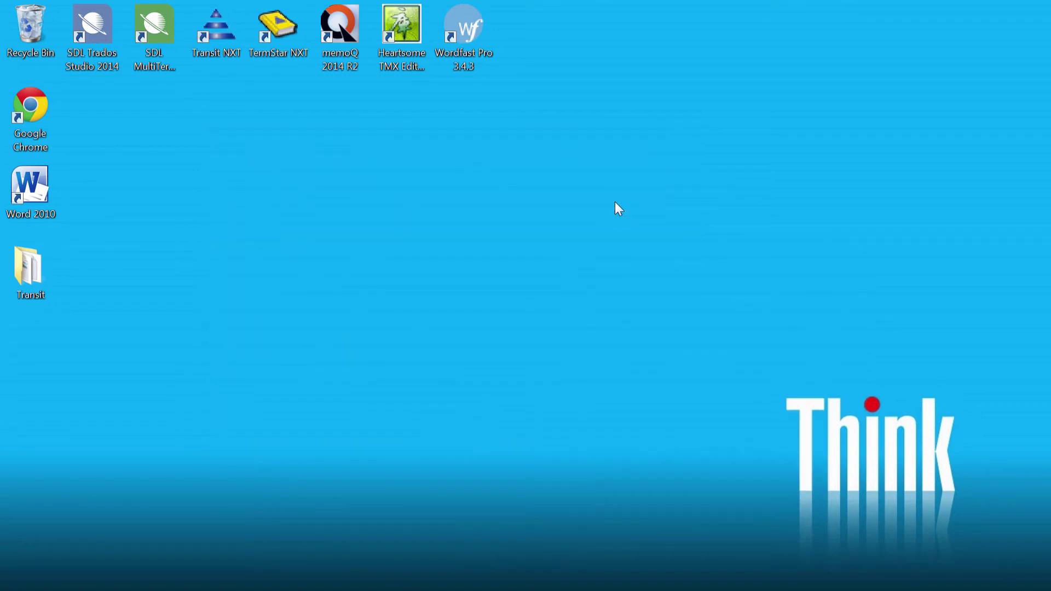
click(842, 425)
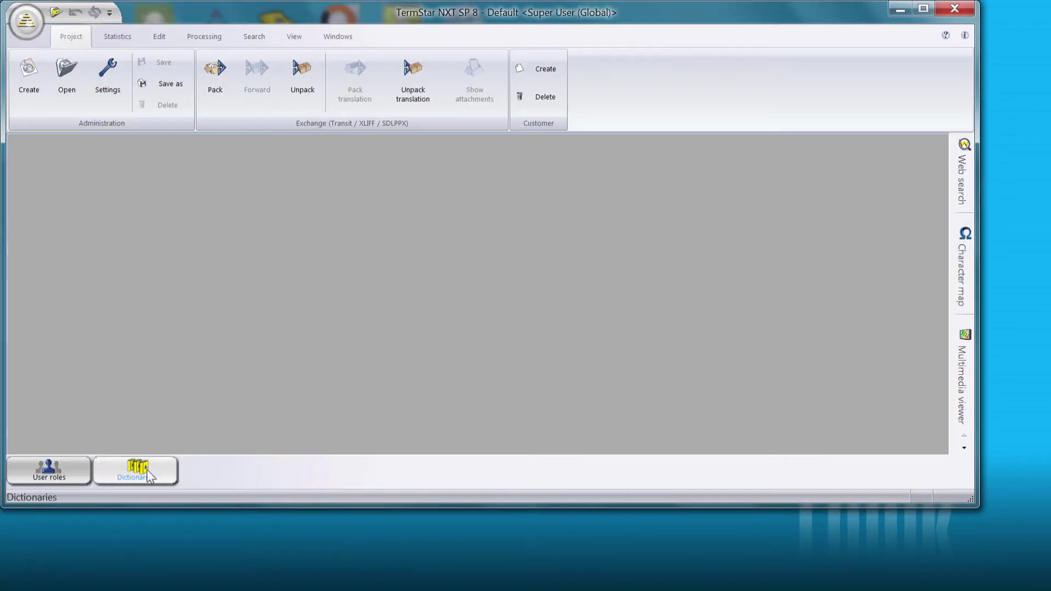
click(145, 468)
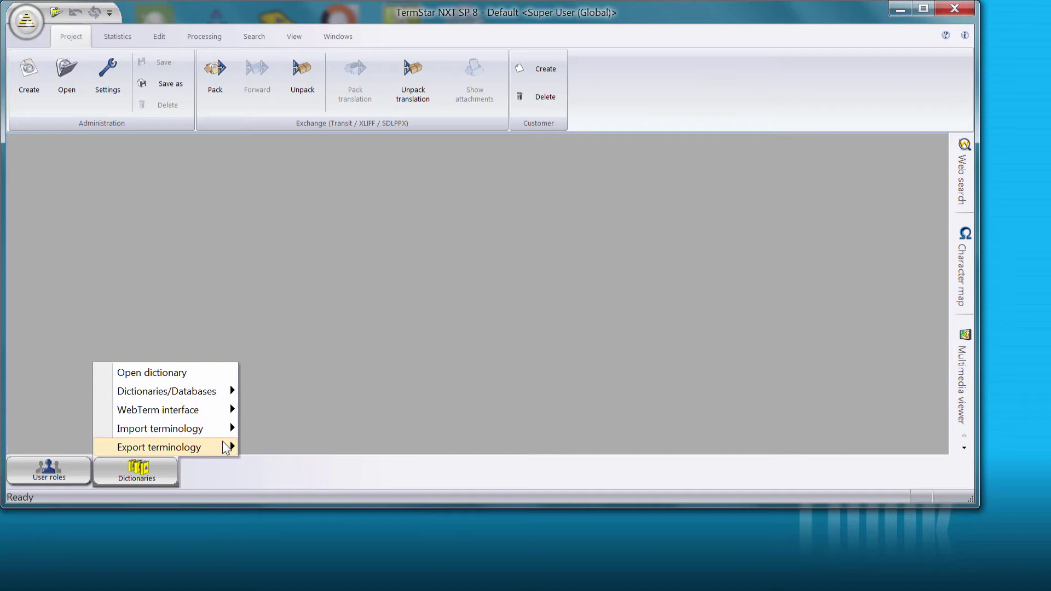
mouse_move(217, 433)
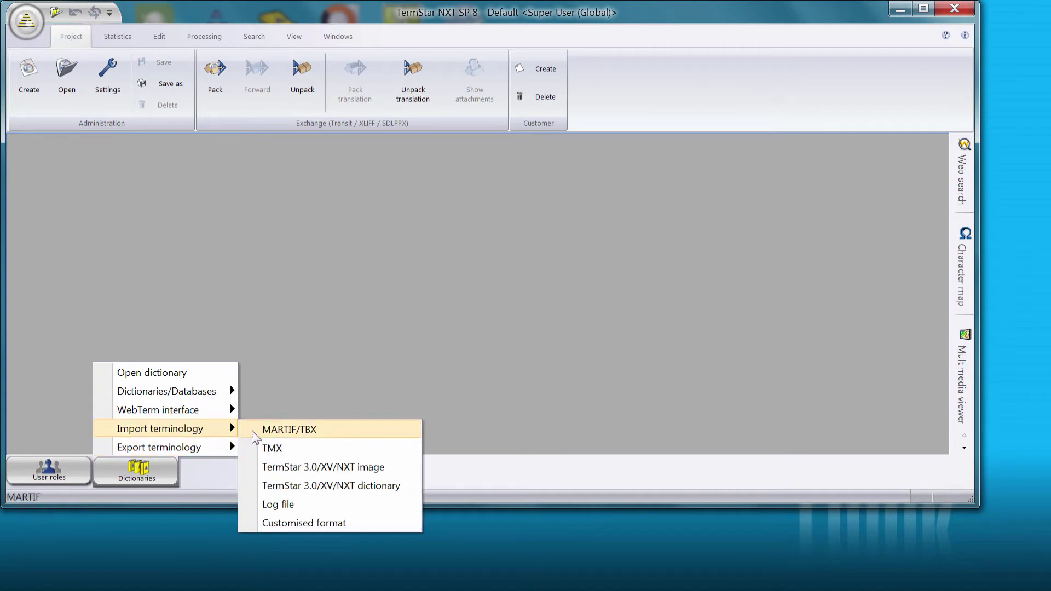
click(311, 524)
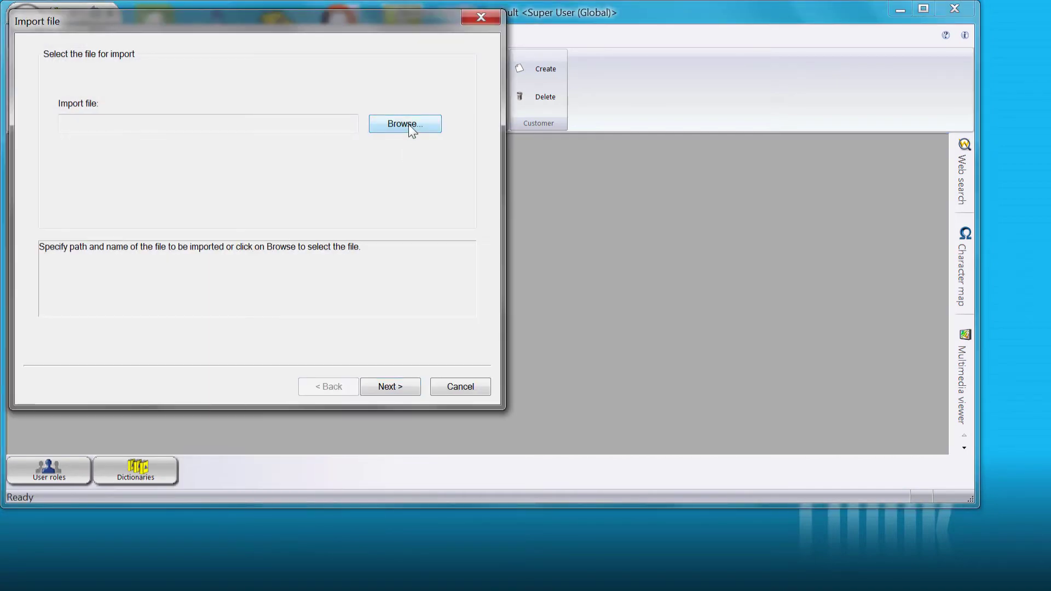
Choose suunto.txt as the import file and continue to the import definitions
click(406, 123)
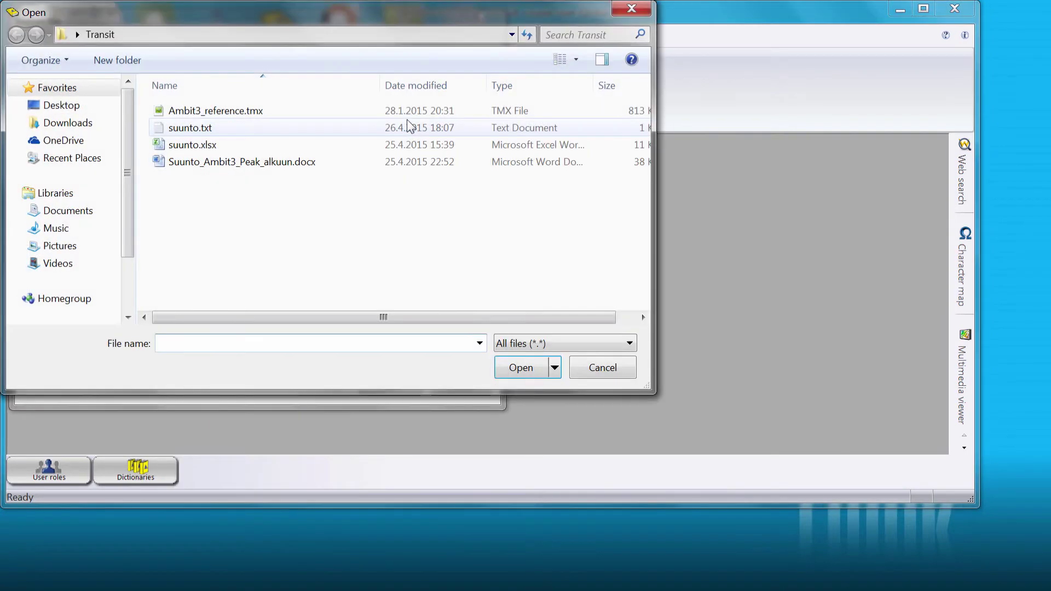
click(184, 130)
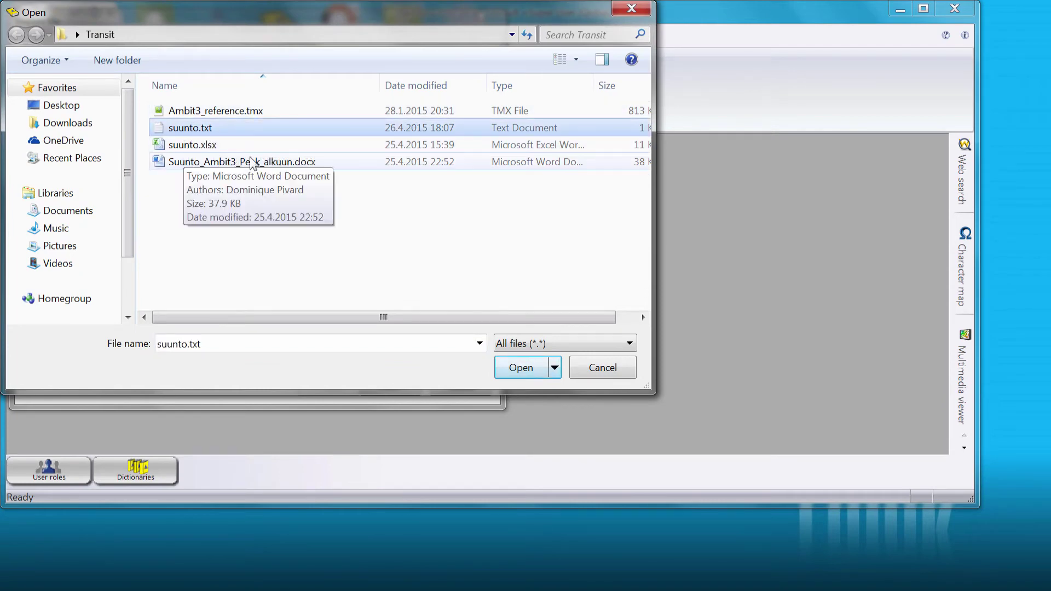
click(527, 374)
click(391, 387)
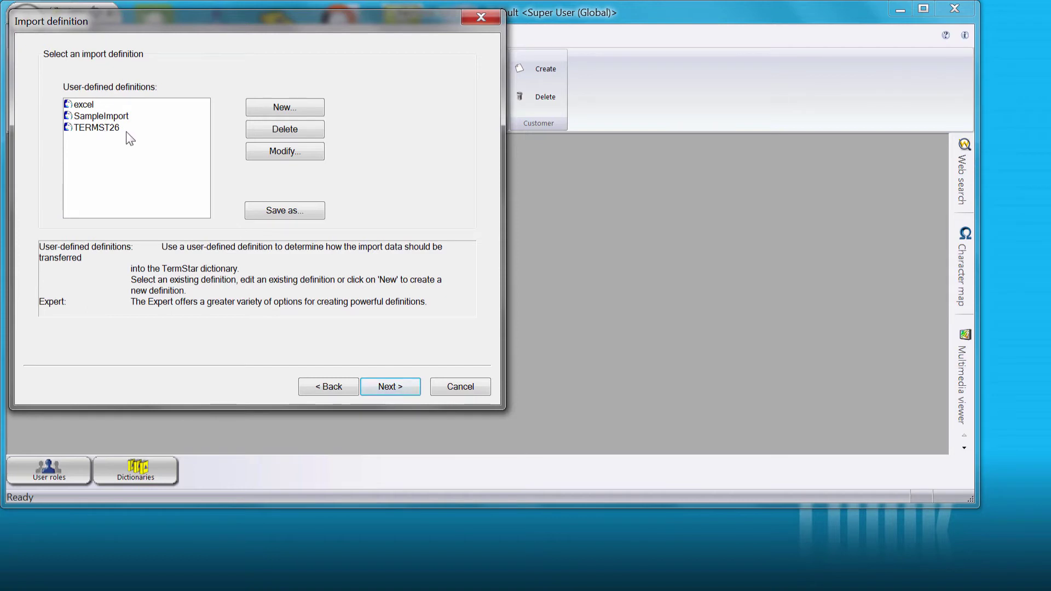
Create a new import definition using tab as the field separator
click(285, 106)
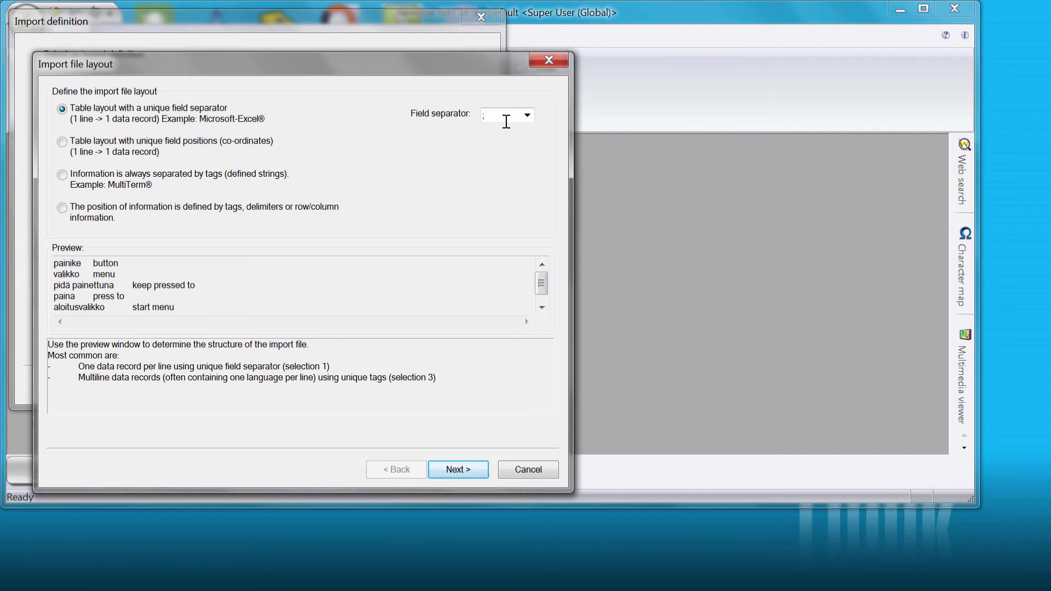
click(527, 122)
click(499, 153)
click(453, 474)
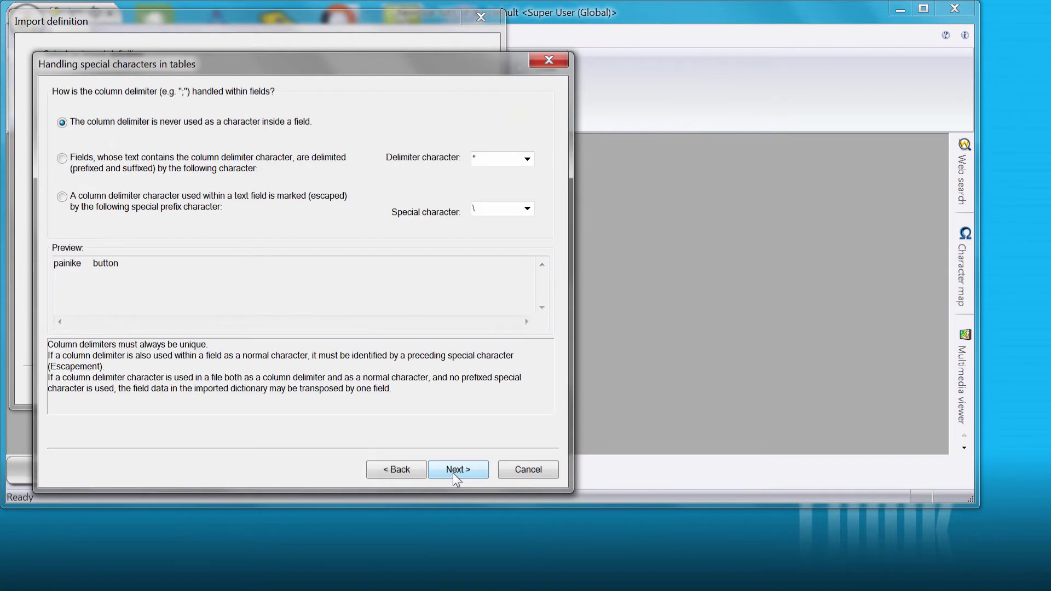
click(460, 473)
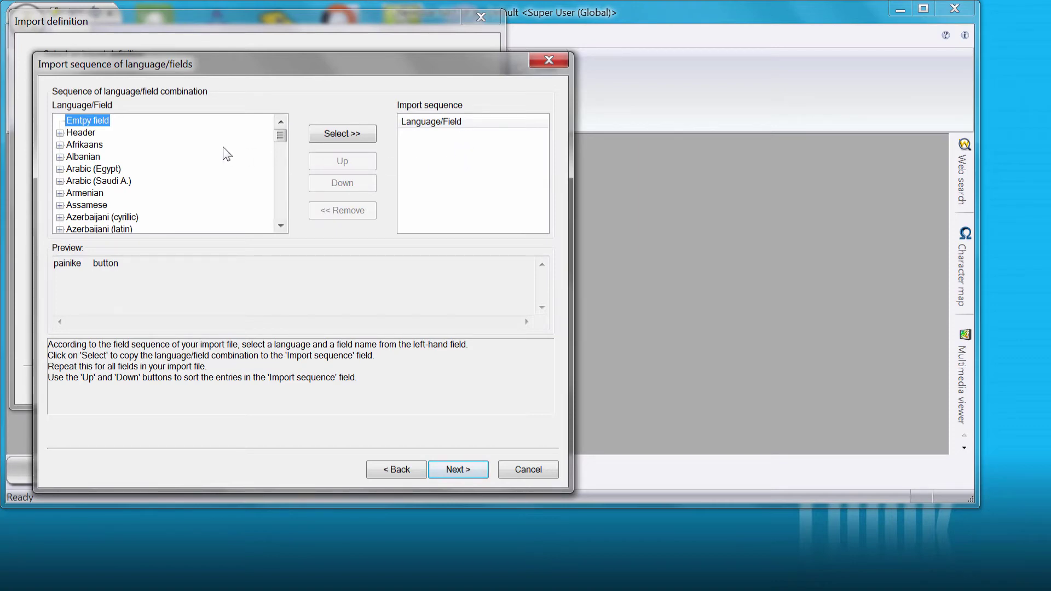
Add Finnish.Term as the first field in the import sequence
key(f)
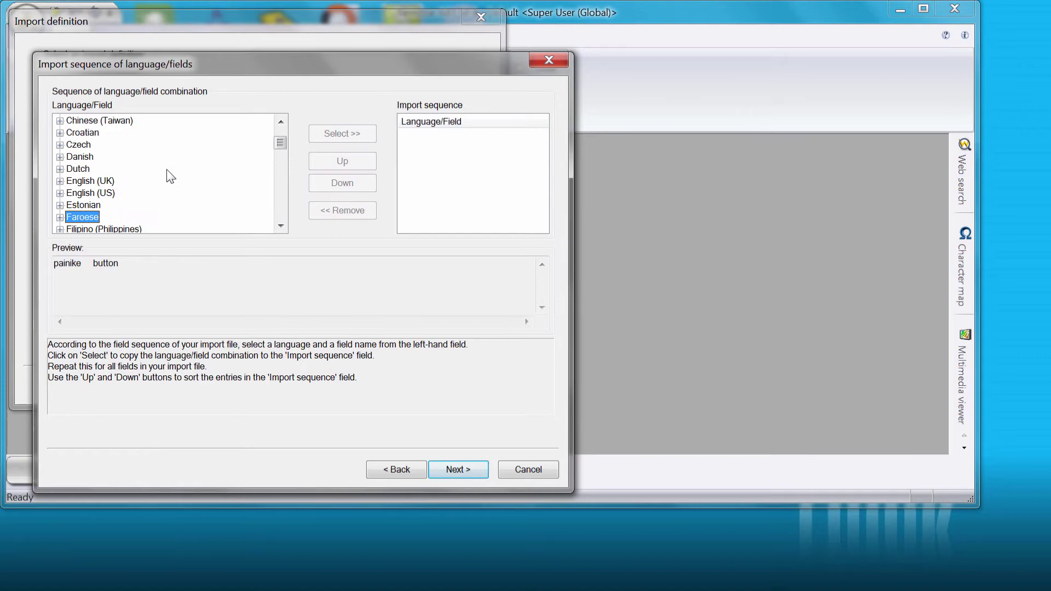
key(Down)
key(Down)
click(61, 218)
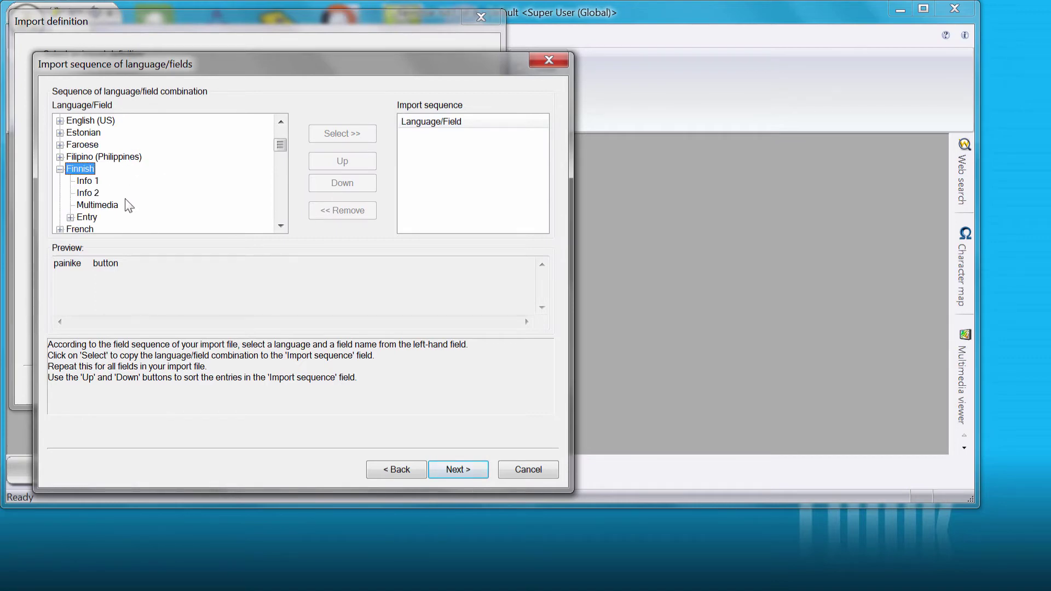
click(70, 217)
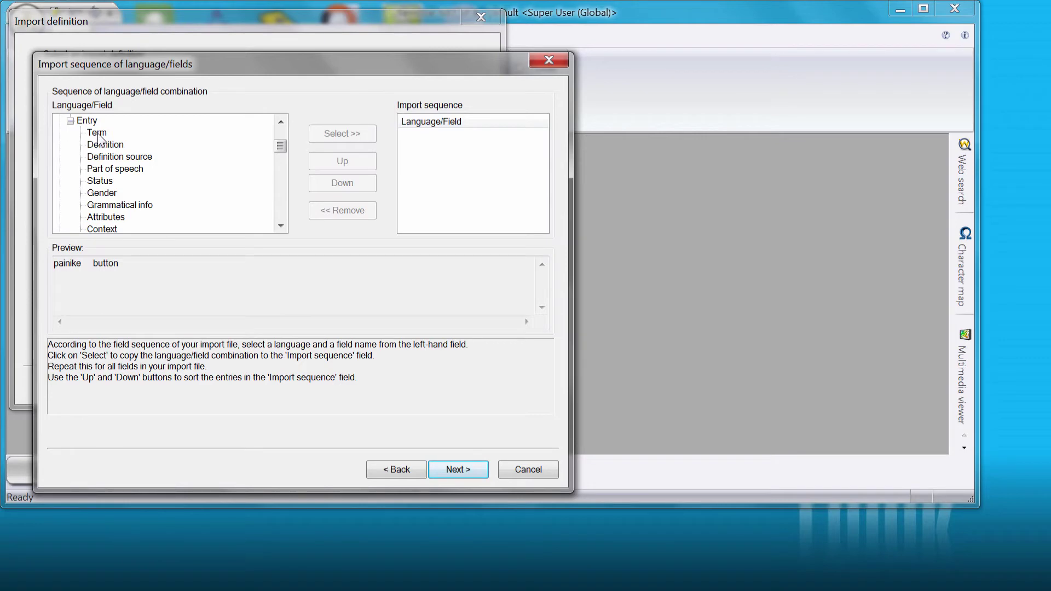
click(98, 133)
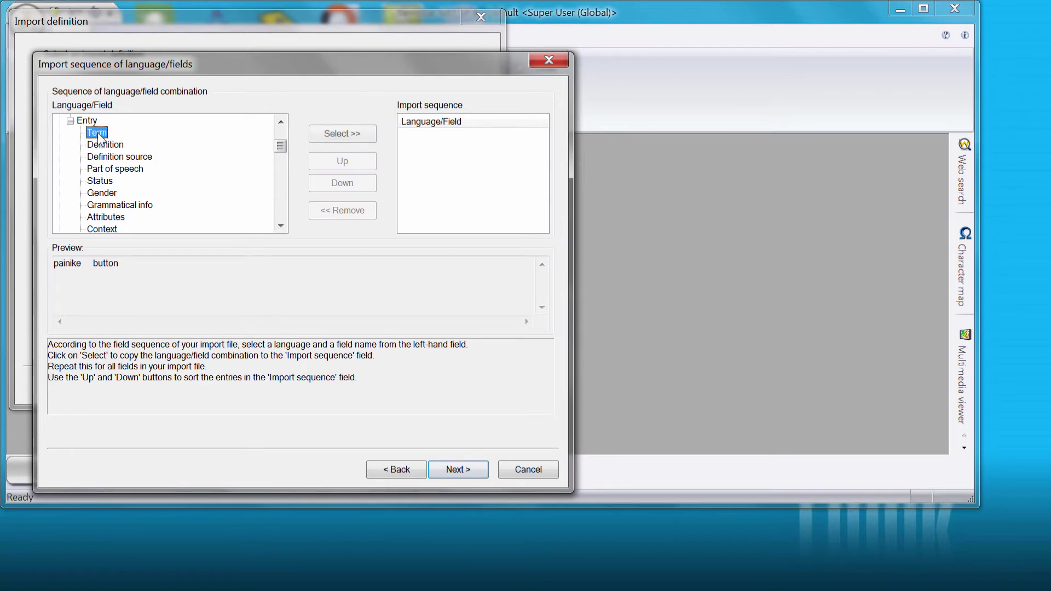
click(342, 134)
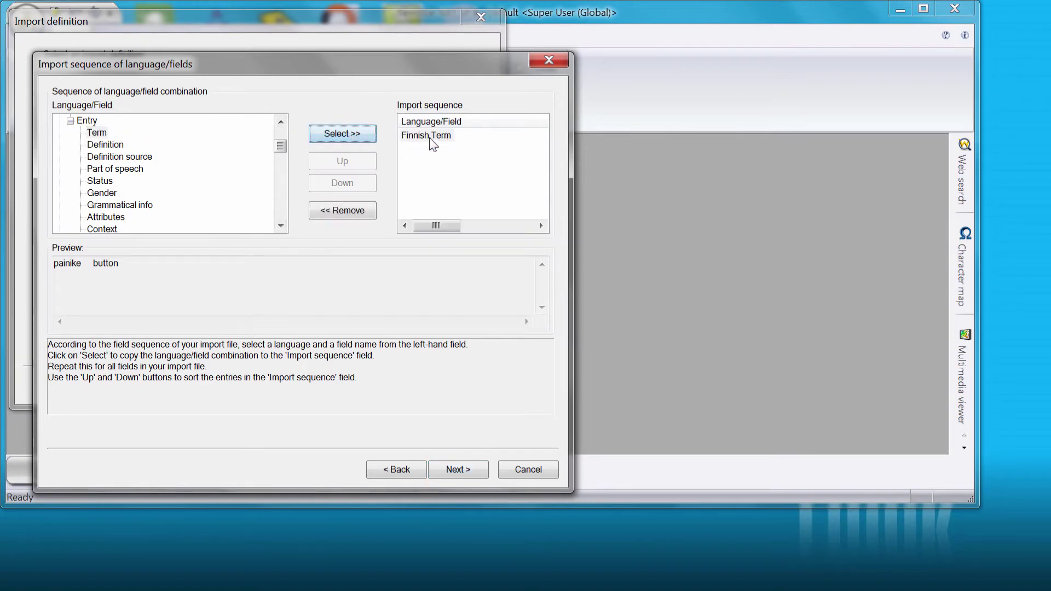
Add English (UK).Term as the second field and advance to the date format step
click(70, 120)
click(281, 121)
click(281, 122)
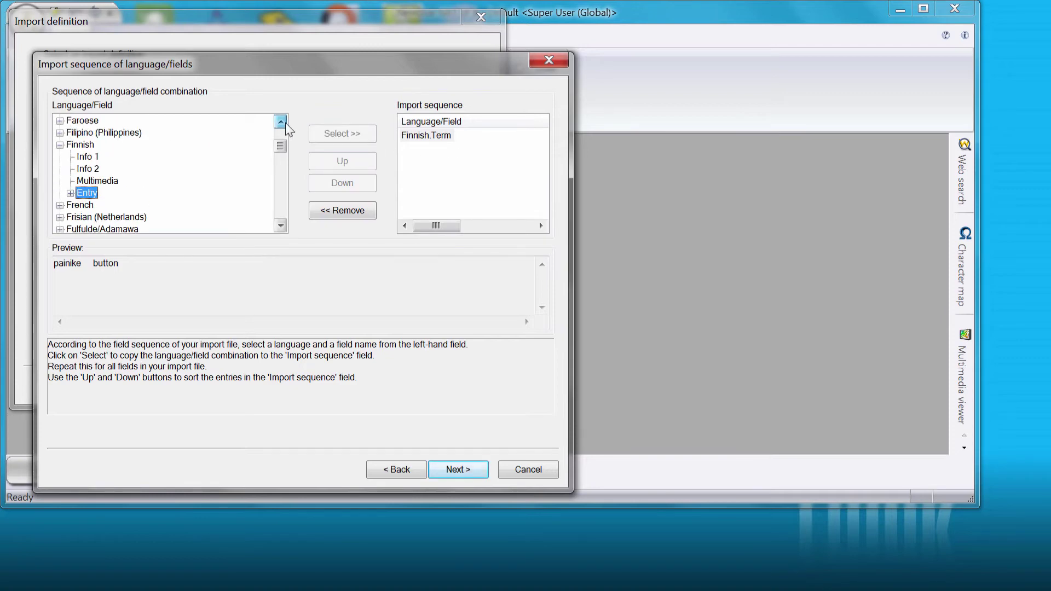
scroll(124, 193, up, 3)
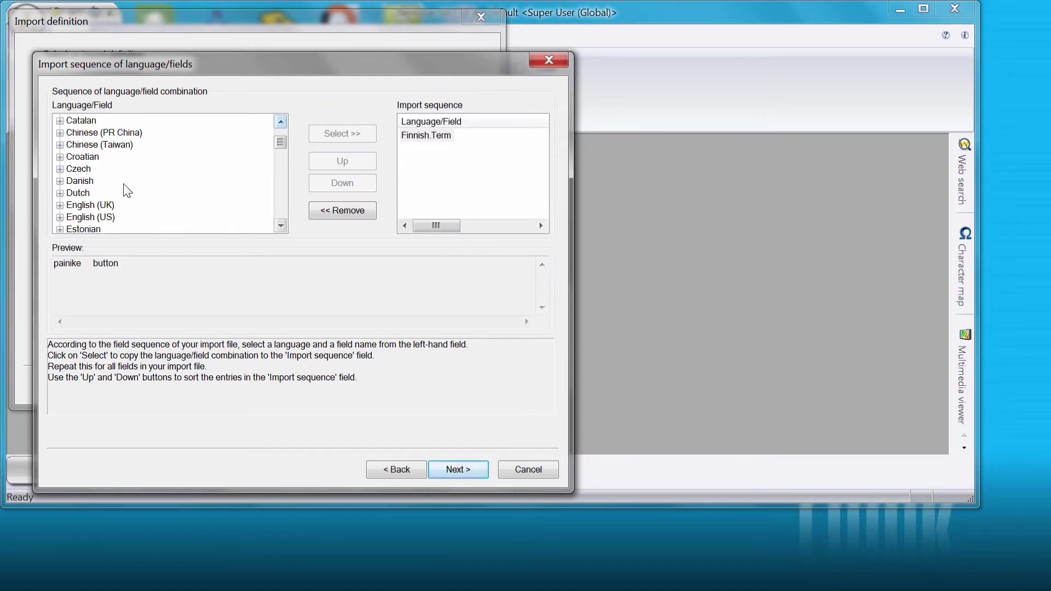
click(59, 205)
click(71, 217)
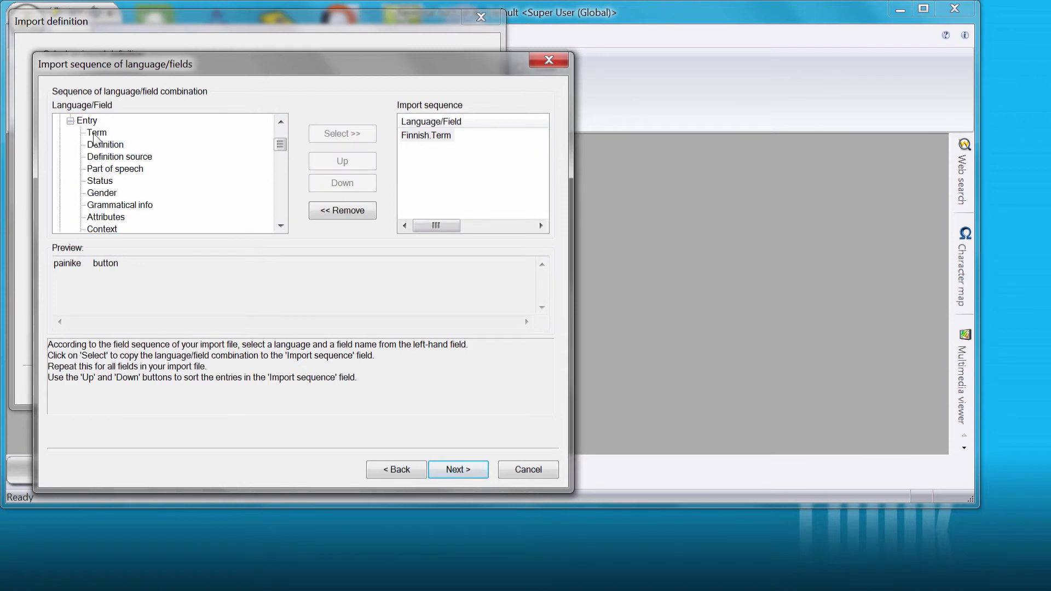
click(96, 134)
click(342, 134)
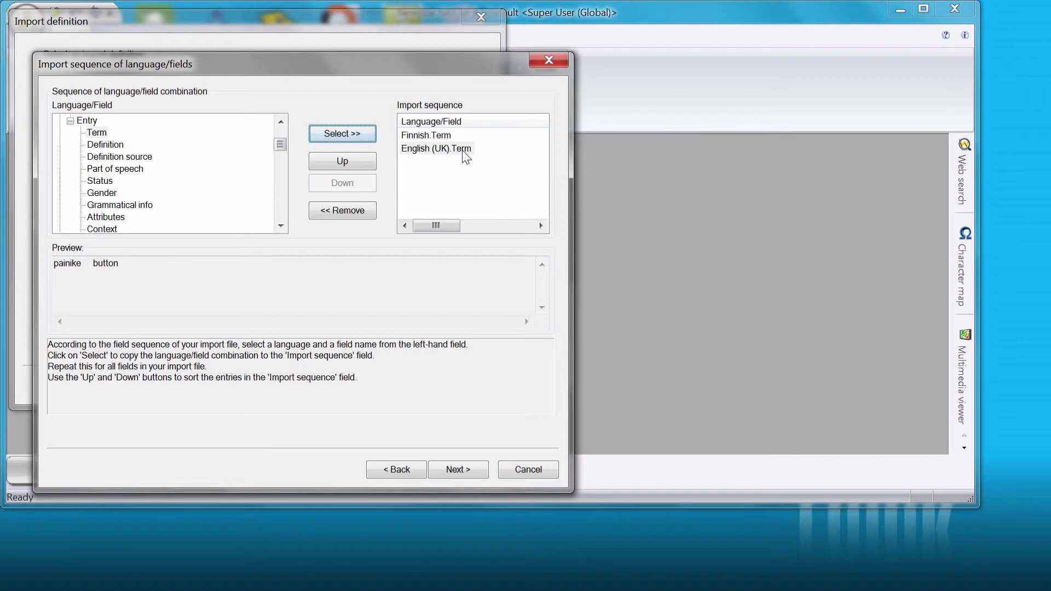
click(459, 468)
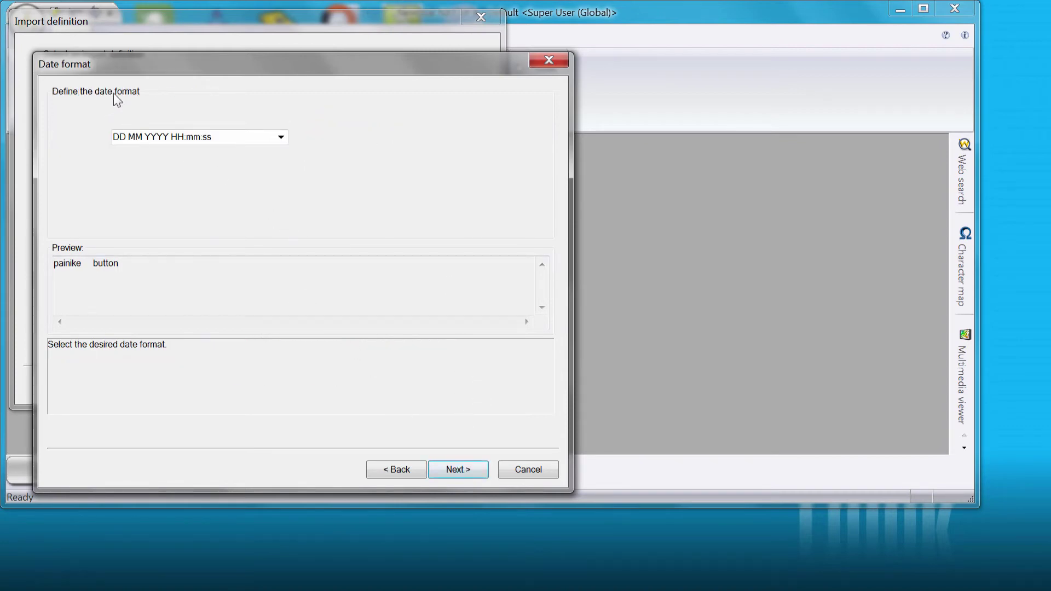
Set the import date format to DD.MM.YYYY HH:mm by dropping the seconds
click(285, 144)
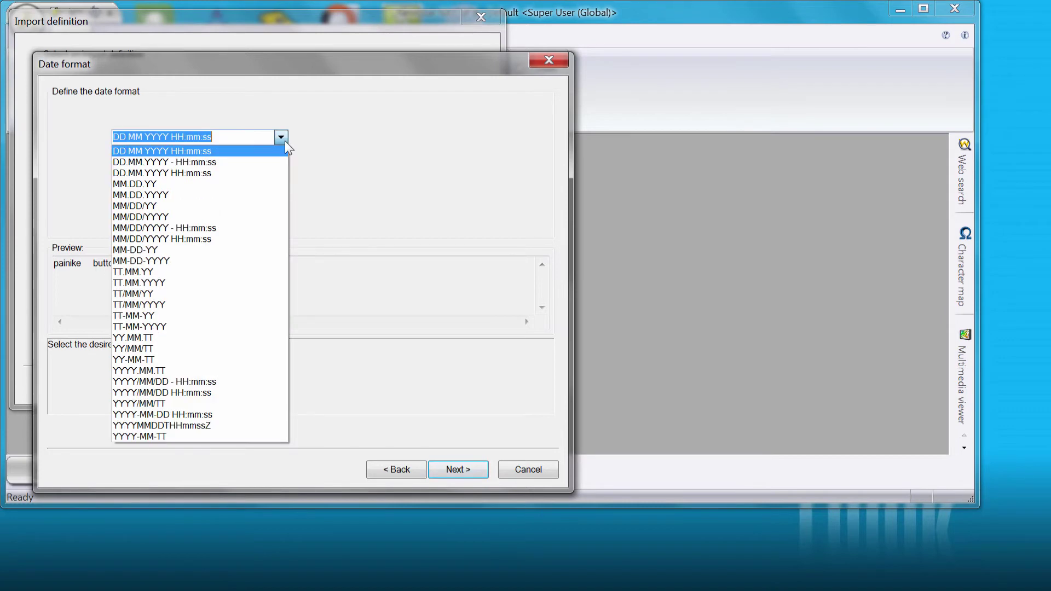
click(211, 170)
click(226, 141)
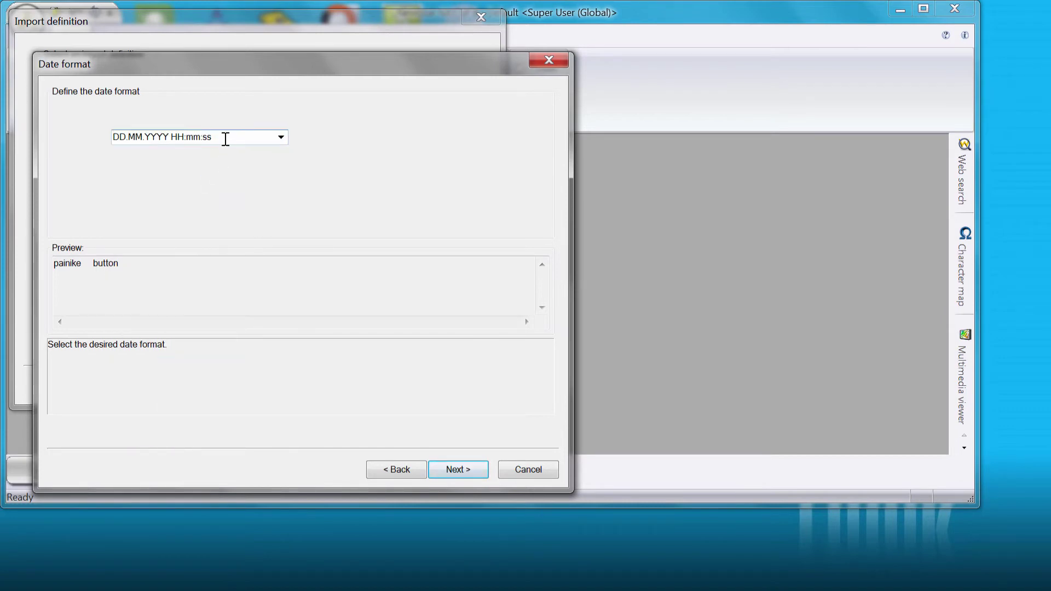
key(BackSpace)
key(BackSpace)
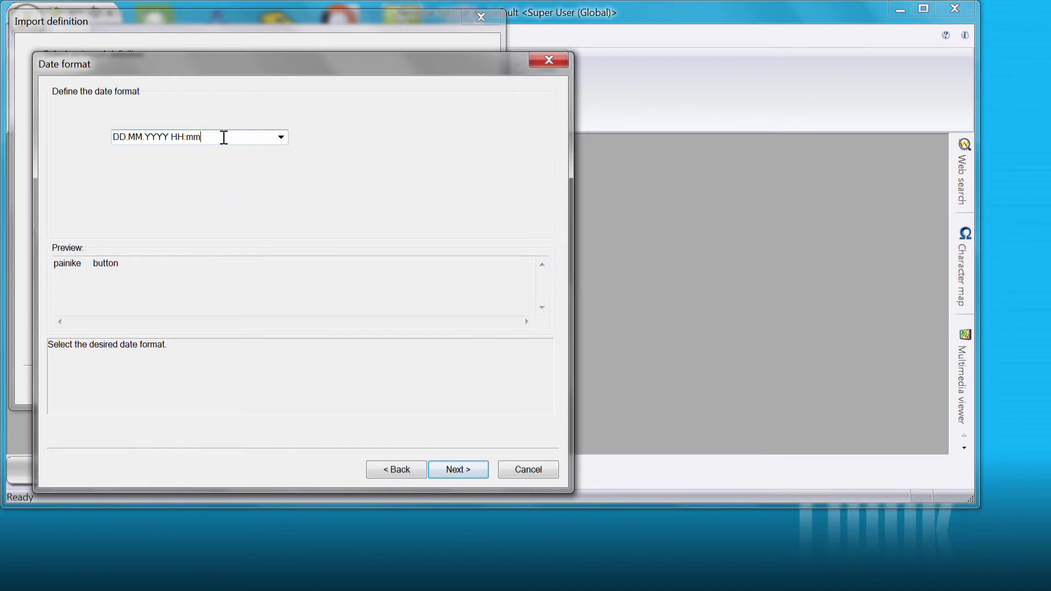
Finish the import definition and save it as 'Tab-delimited text file Finnish-English'
click(475, 473)
click(460, 478)
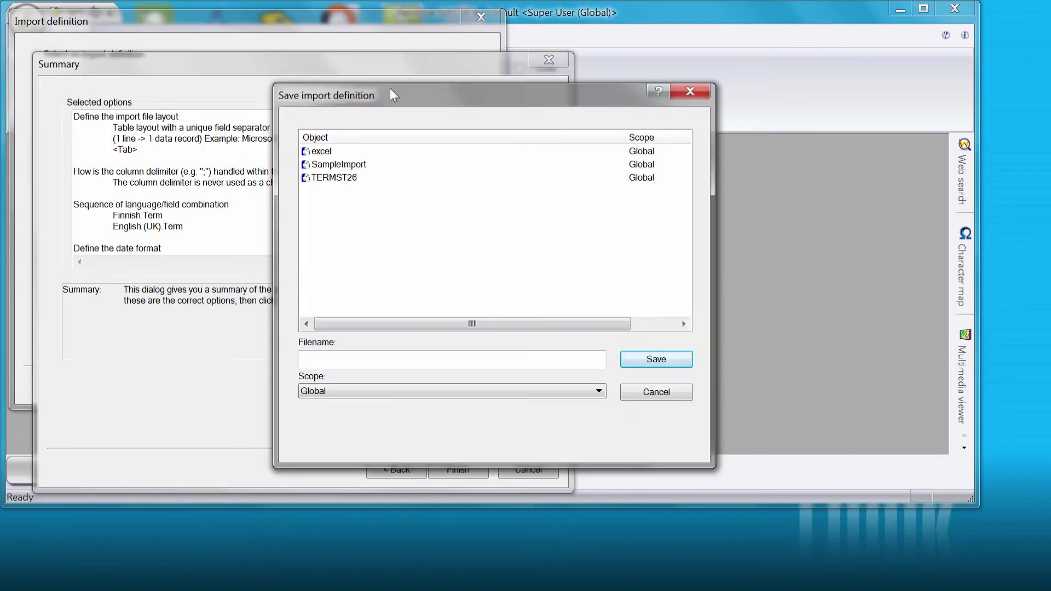
click(297, 347)
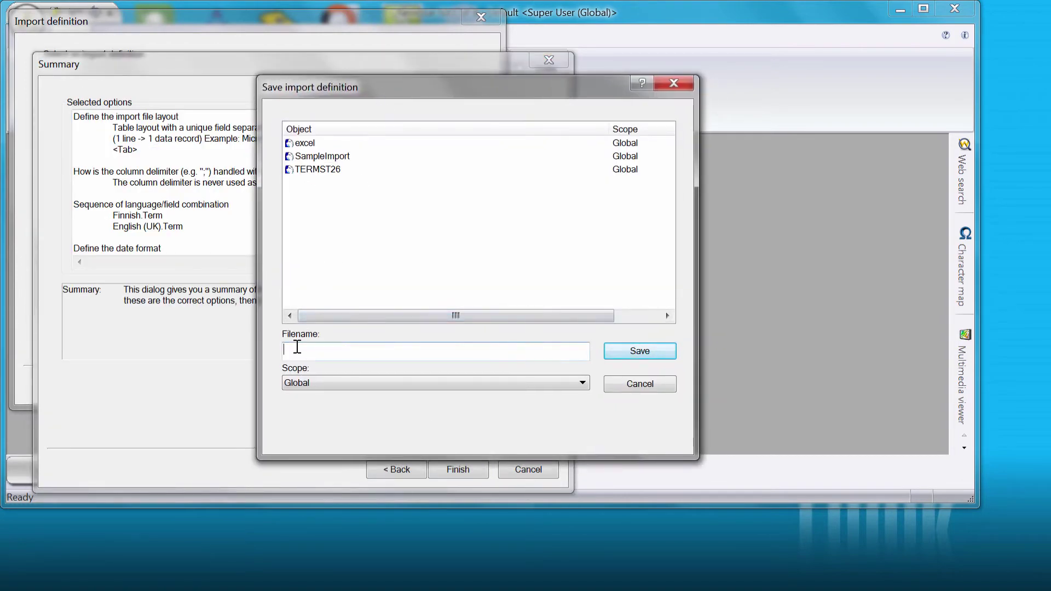
text(Tab)
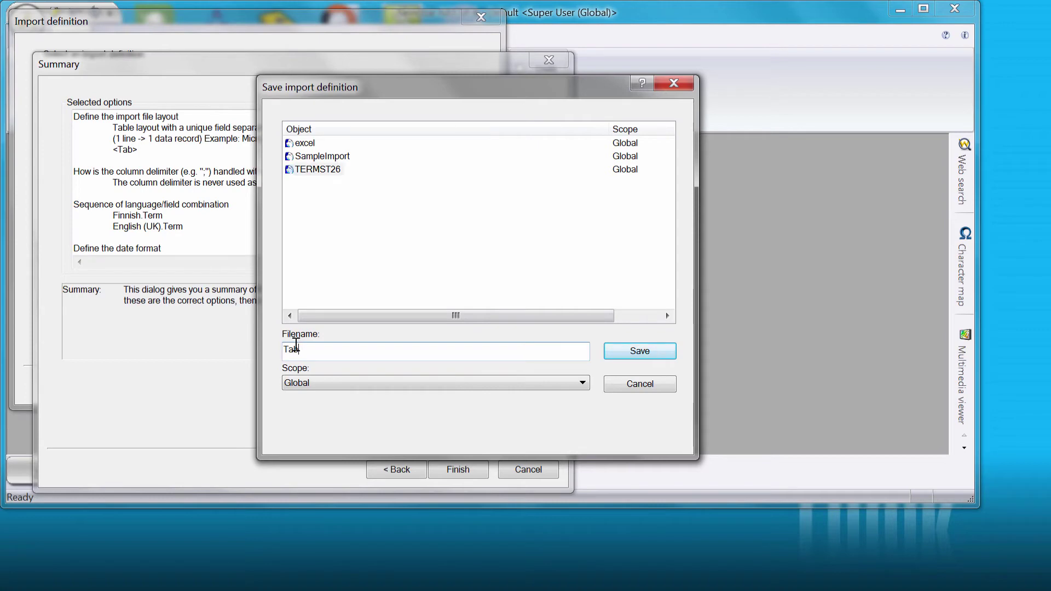
text( delimited text file Finnish-English)
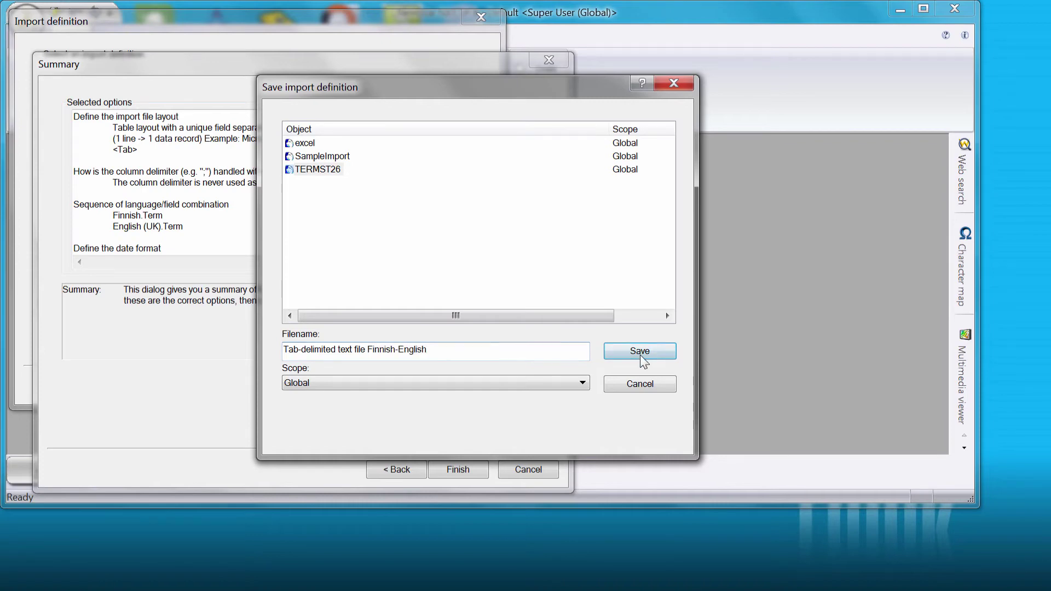
click(639, 355)
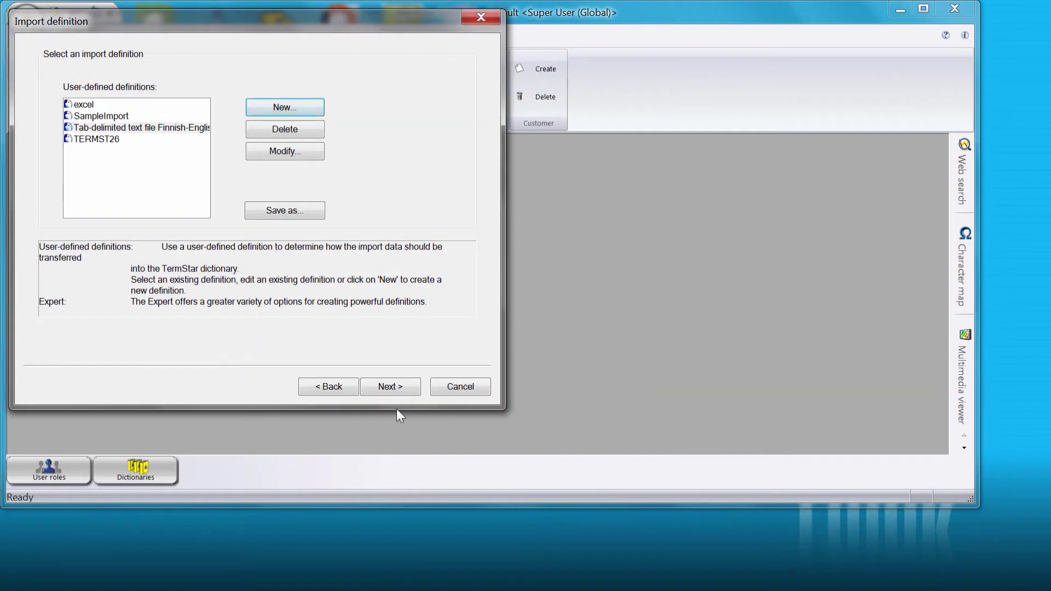
Keep the chosen import definition and set the source file encoding to UNICODE
click(395, 385)
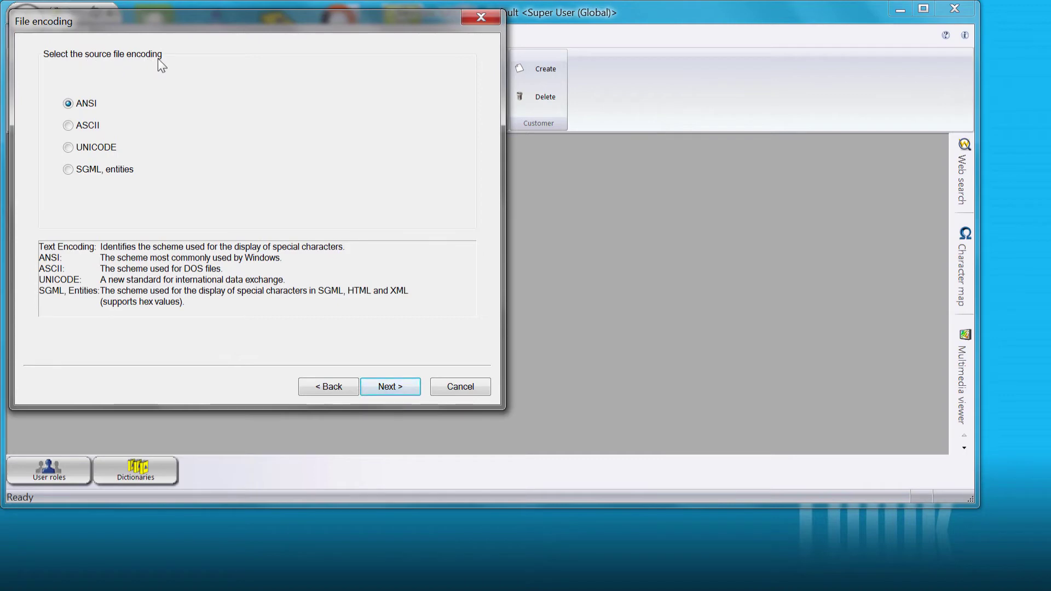
click(74, 151)
click(400, 388)
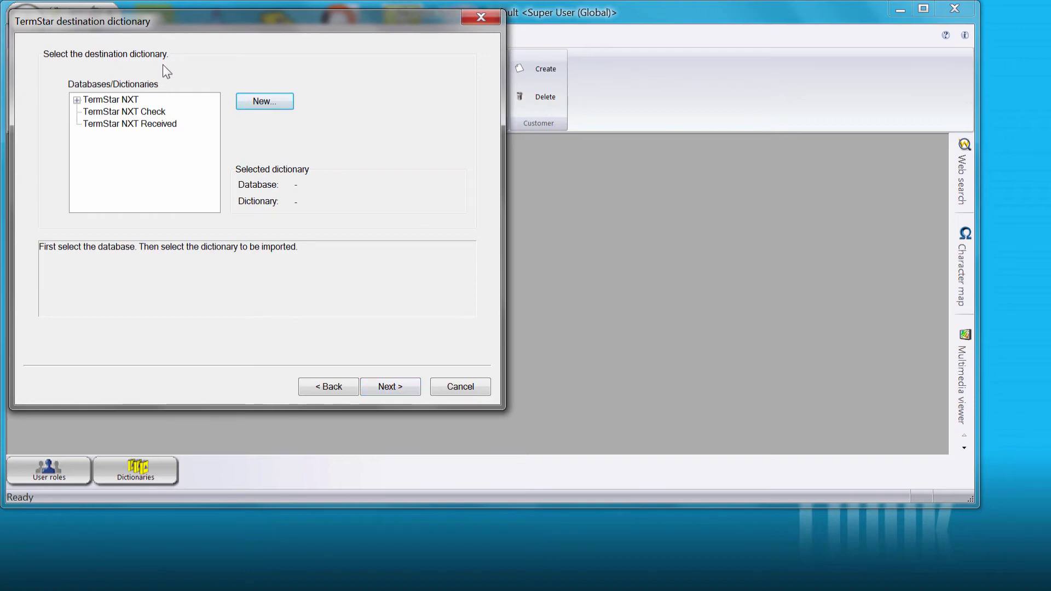
Create a new dictionary named Suunto in the existing TermStar NXT database
click(262, 100)
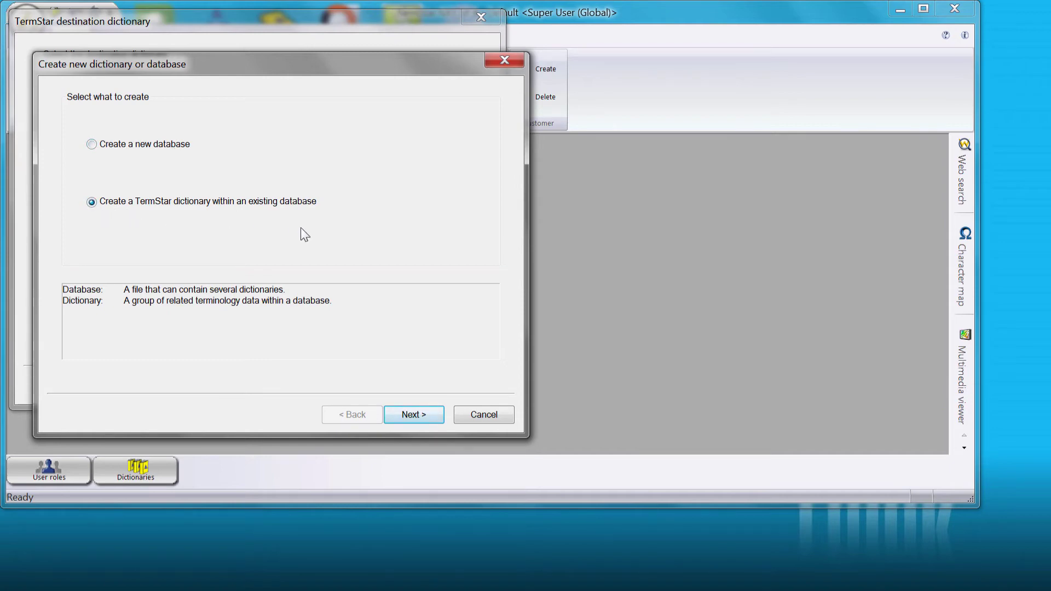
click(413, 416)
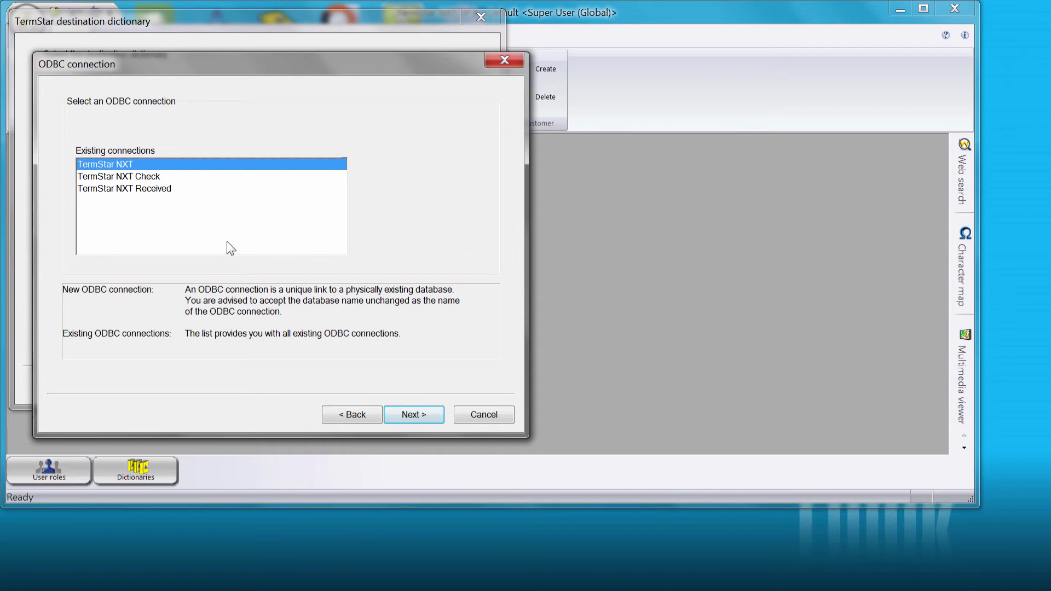
click(408, 419)
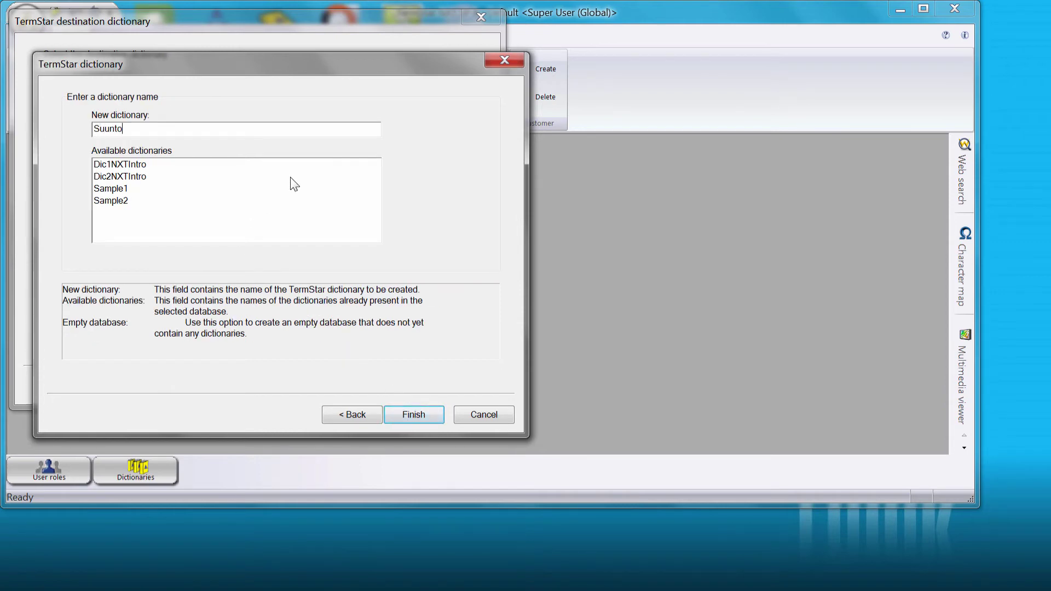
click(416, 417)
Select Suunto under the TermStar NXT database as the destination dictionary
click(323, 285)
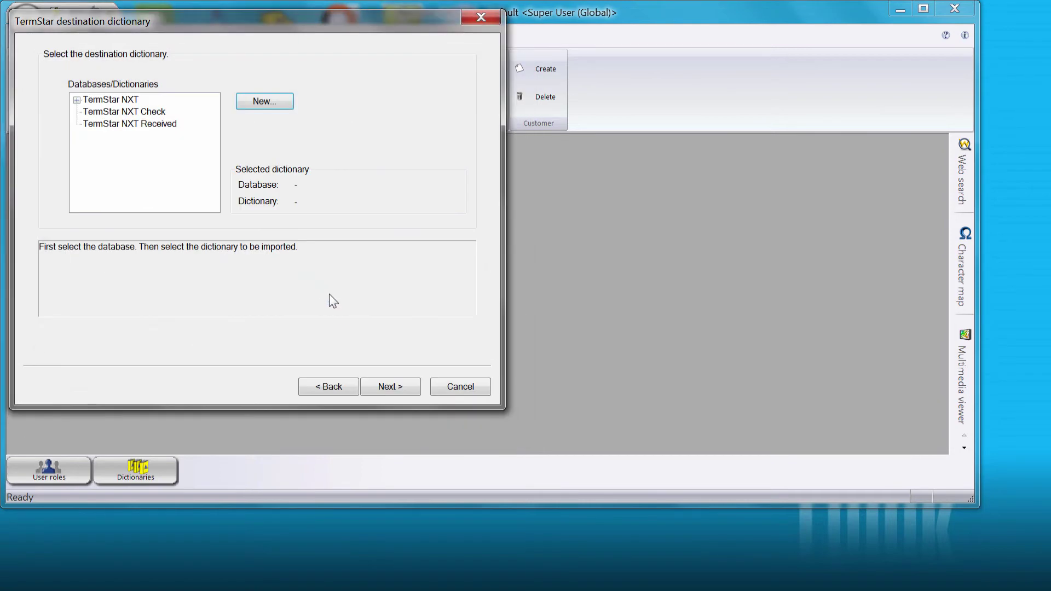
click(408, 393)
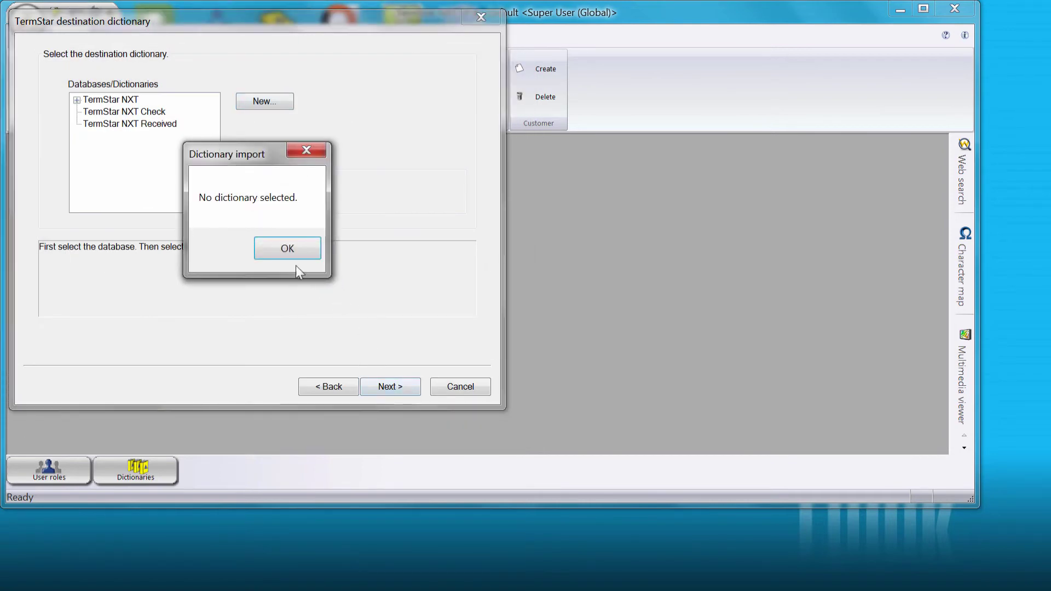
click(274, 248)
click(77, 100)
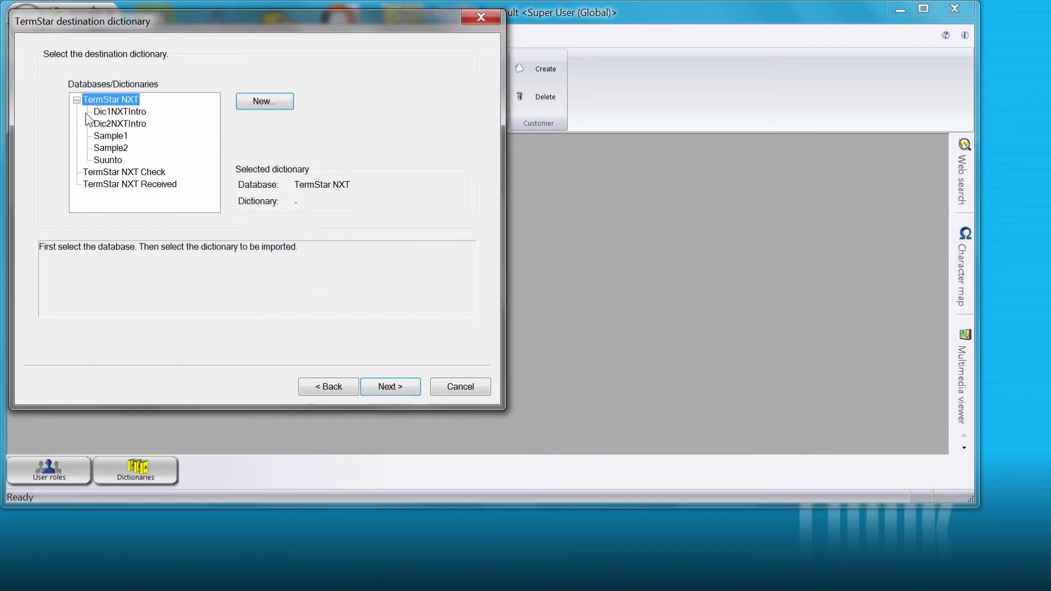
click(107, 160)
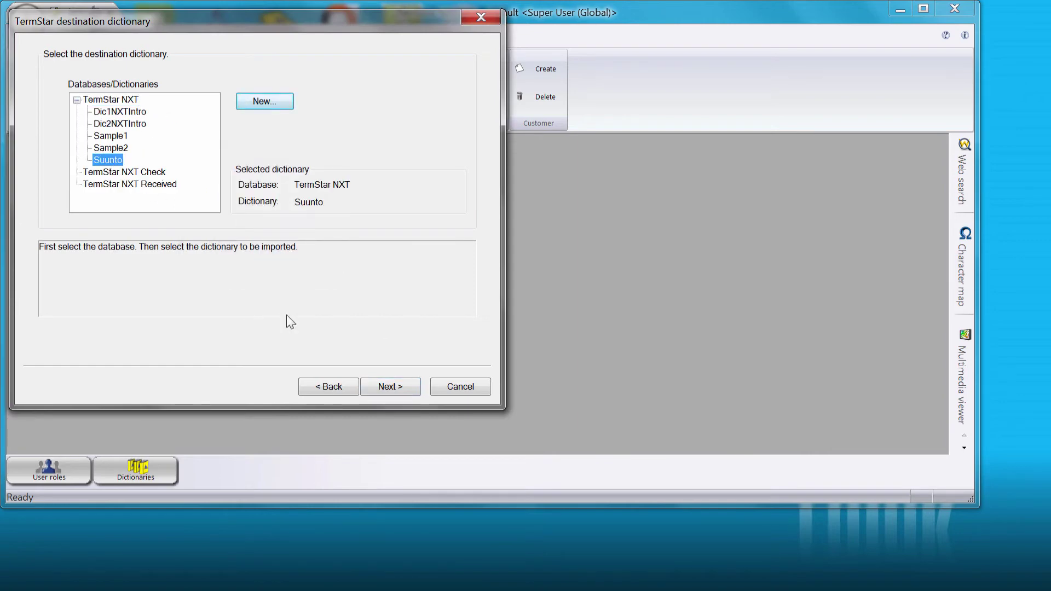
Run the import, appending all data records, and acknowledge the success message
click(390, 387)
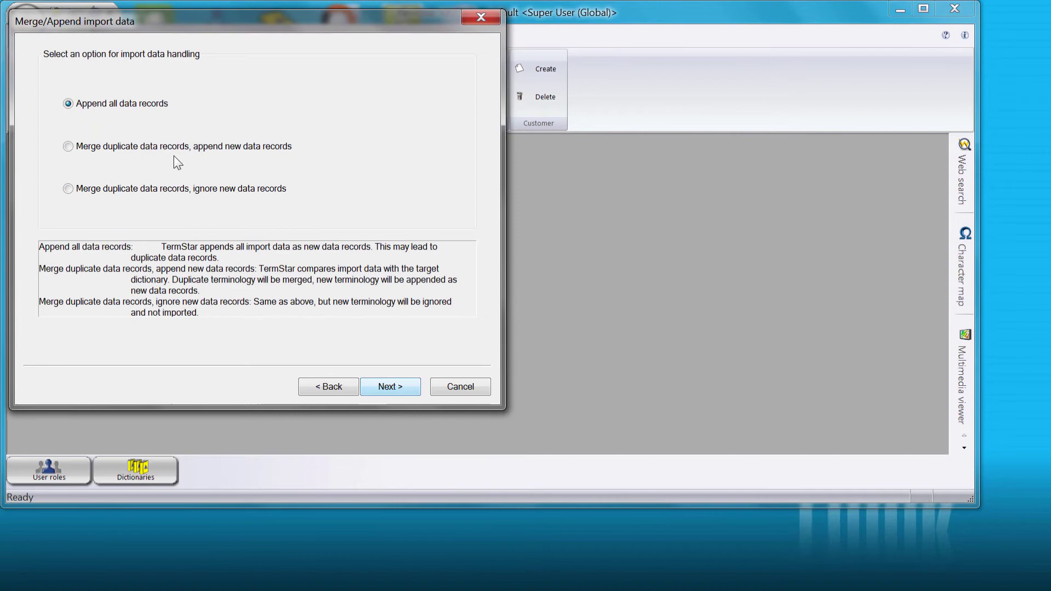
click(385, 387)
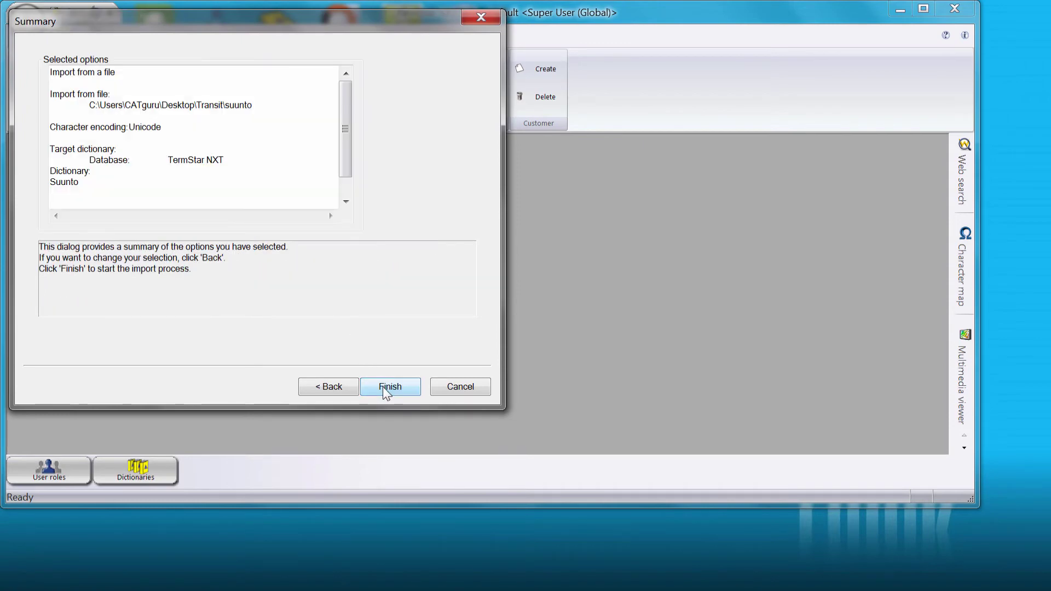
click(395, 387)
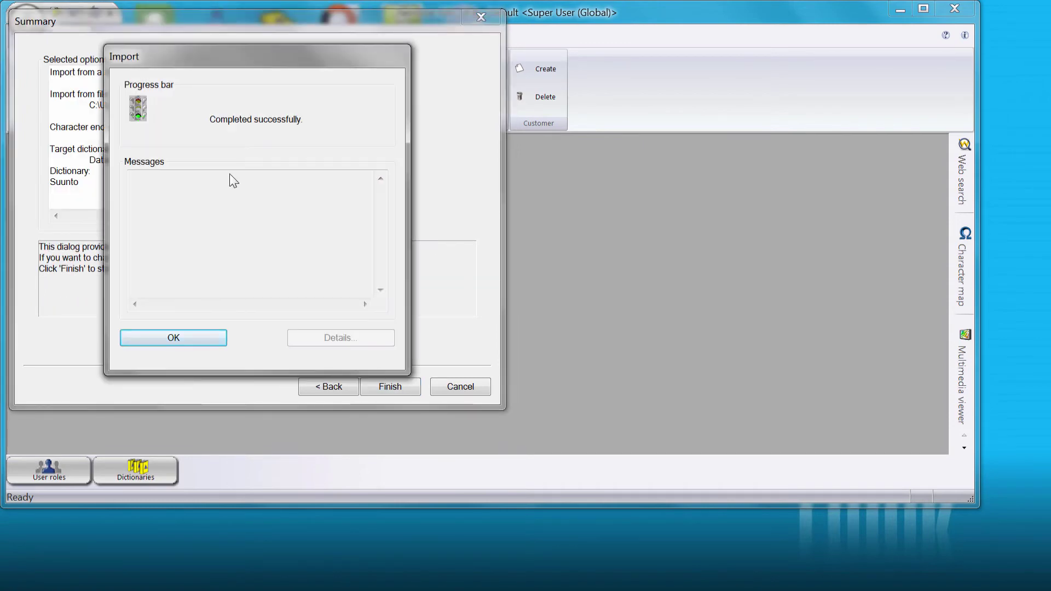
click(179, 335)
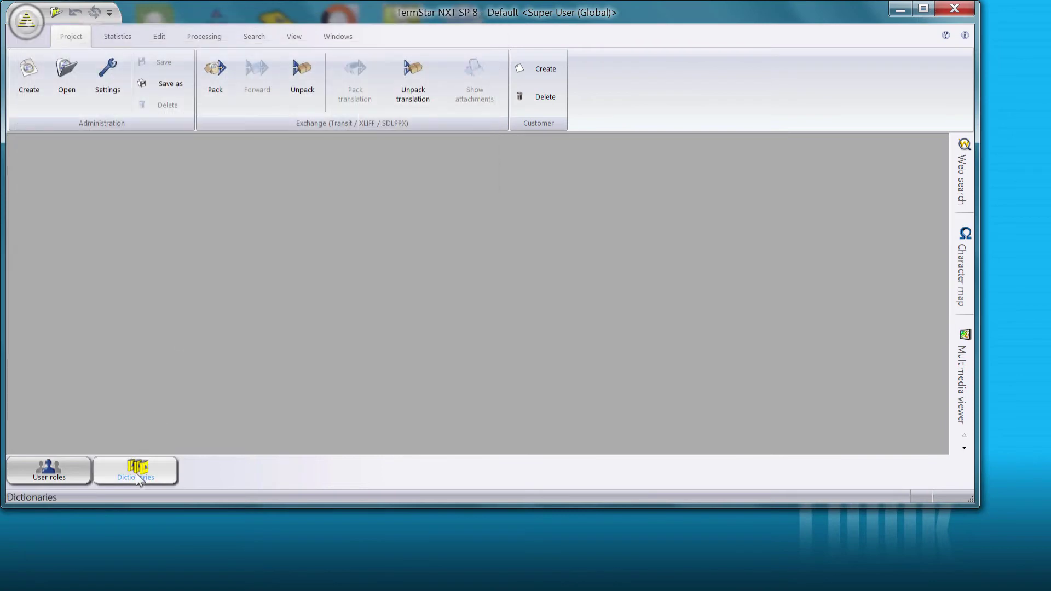
Open the Suunto dictionary from Additional dictionaries via Dictionaries > Open dictionary
click(141, 479)
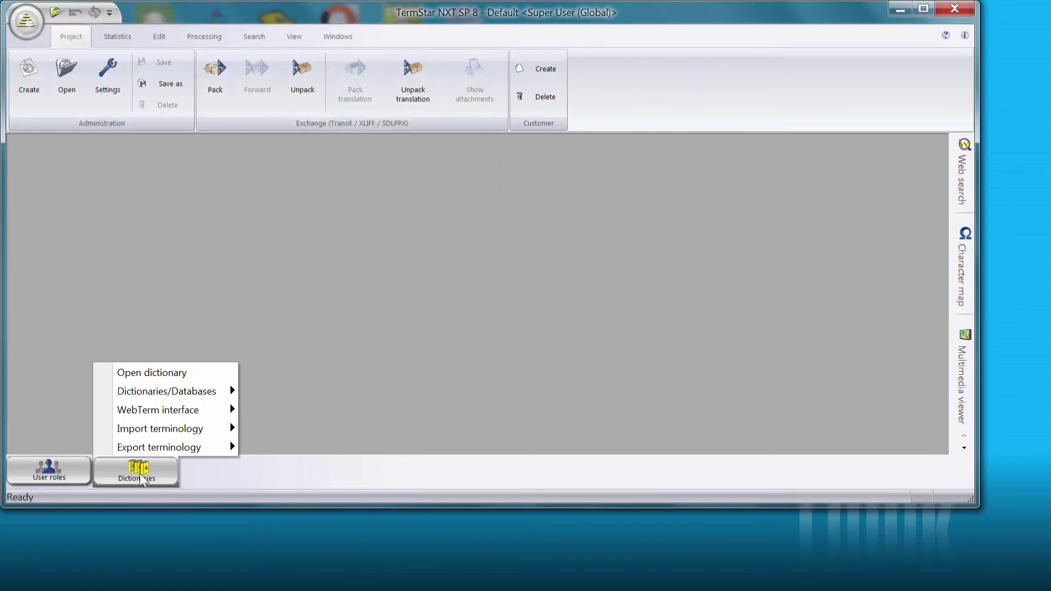
click(194, 375)
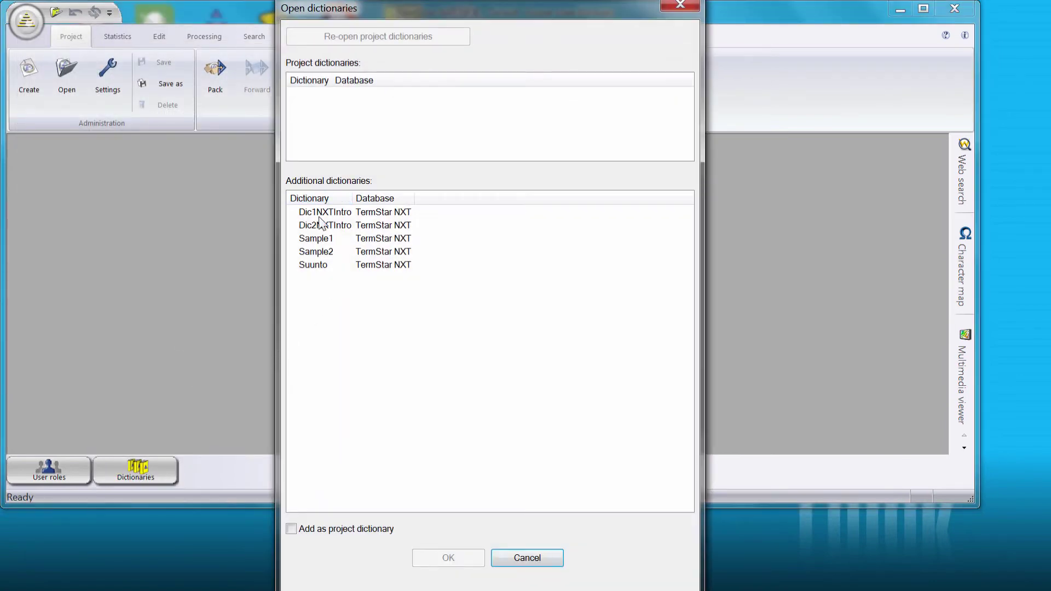
click(315, 266)
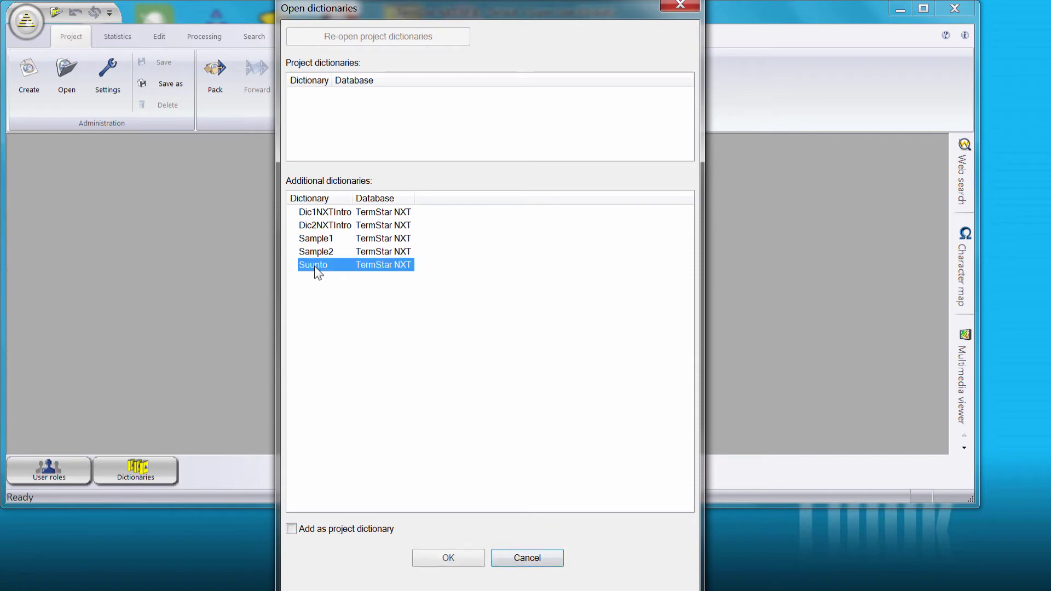
click(450, 557)
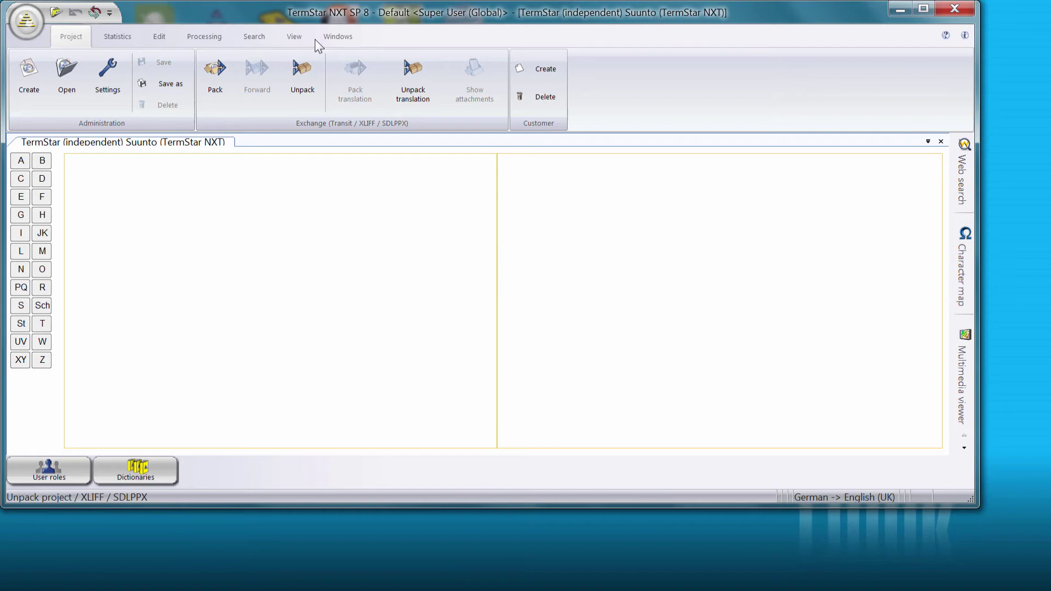
Set Finnish(FIN) as the source display language, review the entries, then close TermStar
click(295, 36)
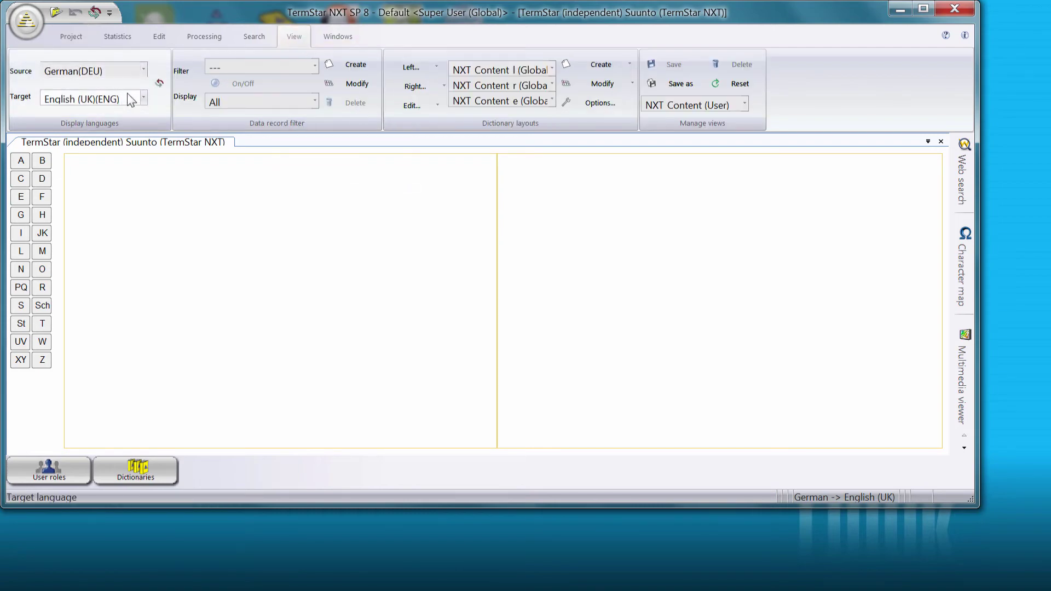
click(143, 70)
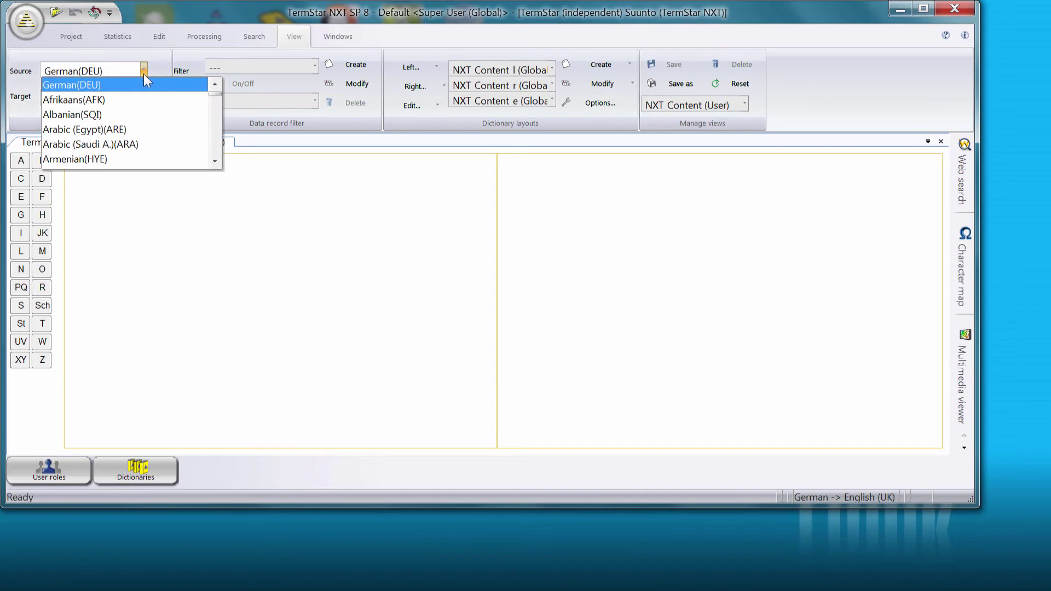
scroll(131, 126, down, 10)
click(147, 159)
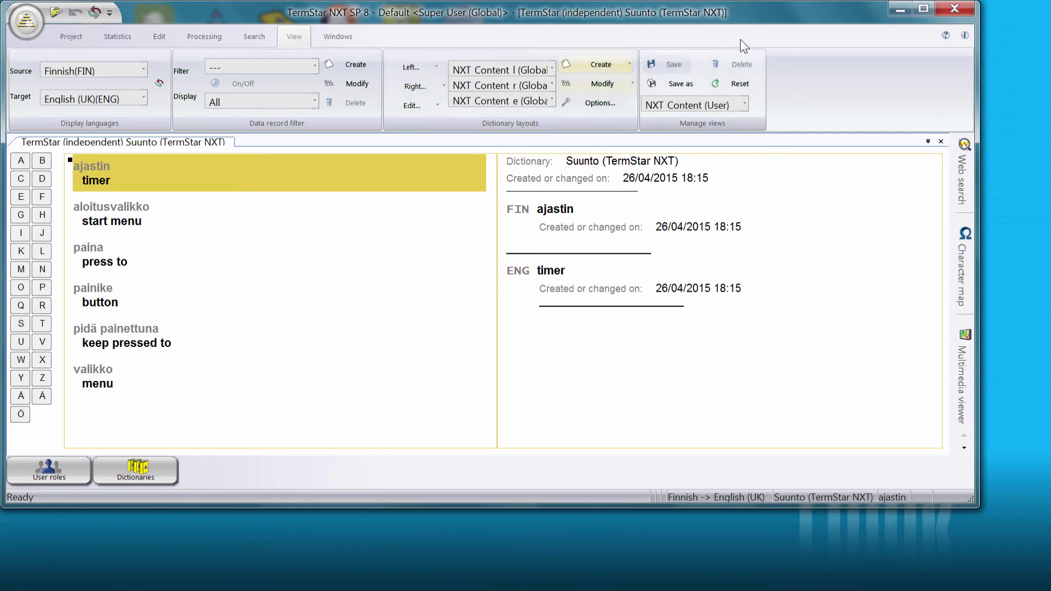
click(955, 9)
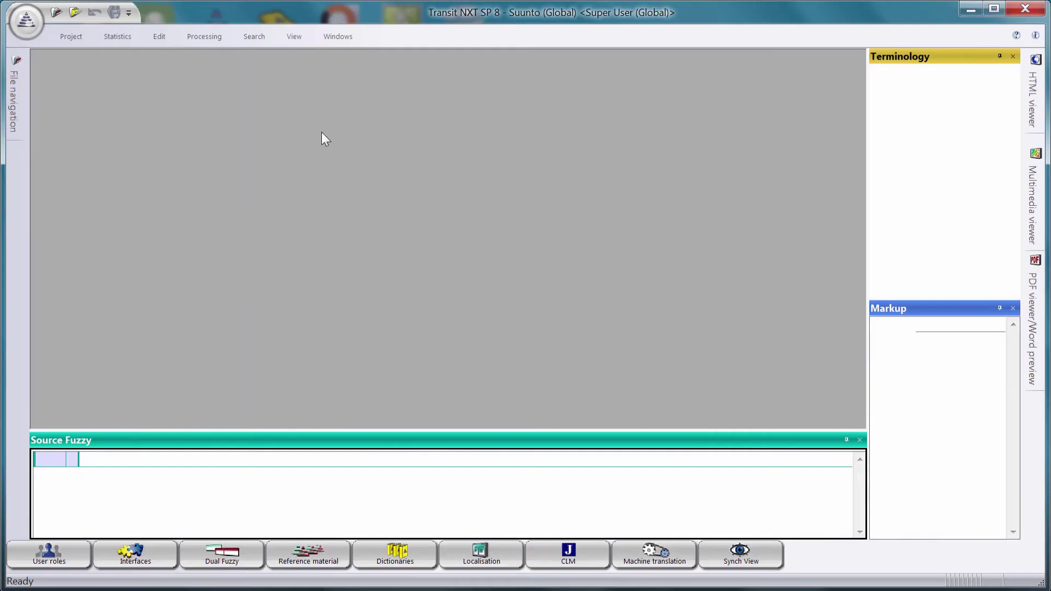
Add the Suunto dictionary on the Dictionaries tab of the project settings and save
click(71, 37)
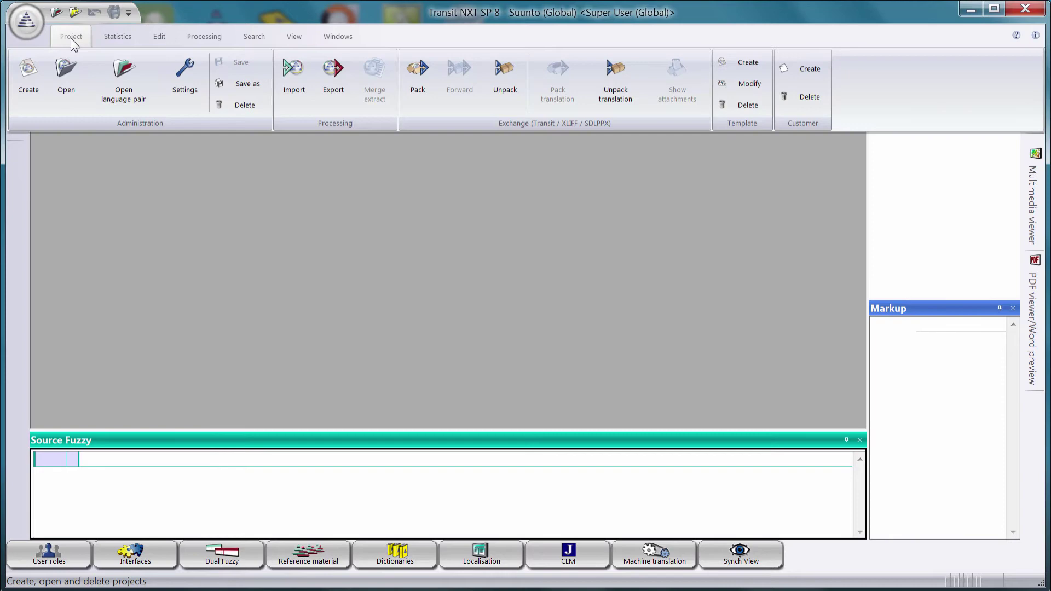
click(186, 77)
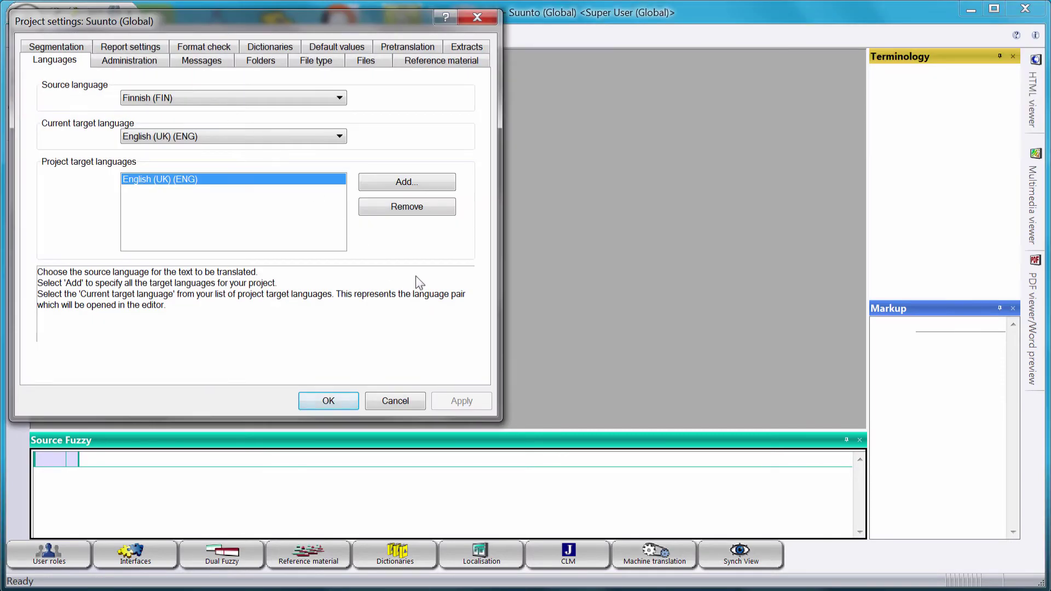
click(267, 48)
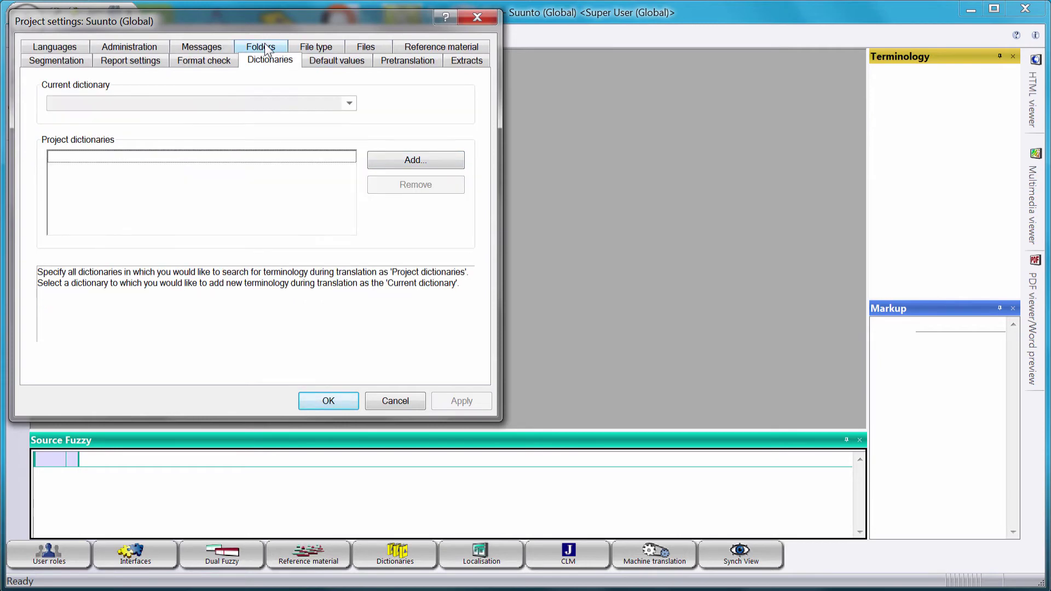
click(415, 162)
click(87, 155)
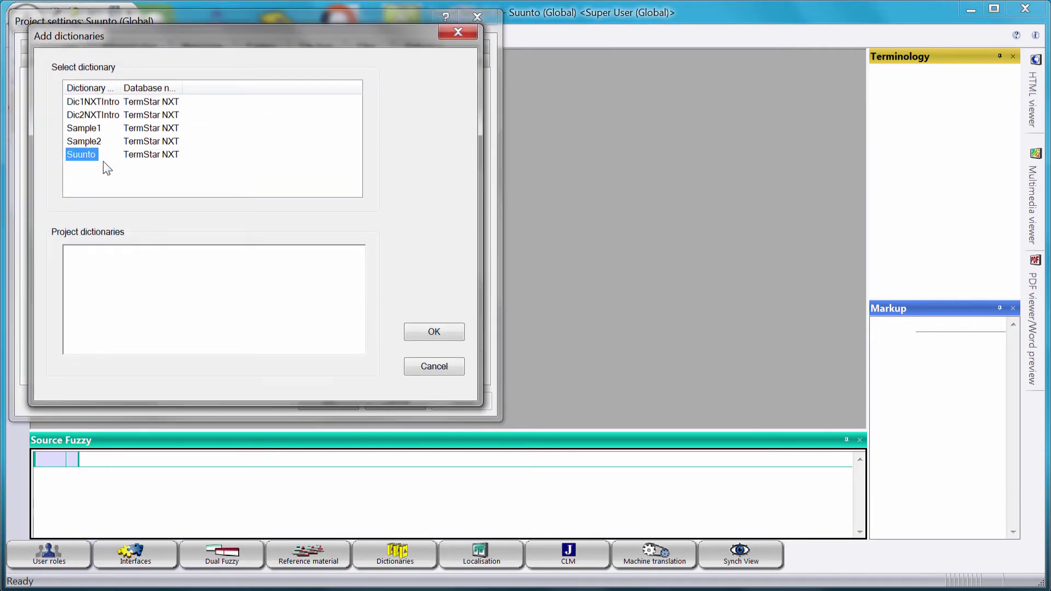
click(434, 332)
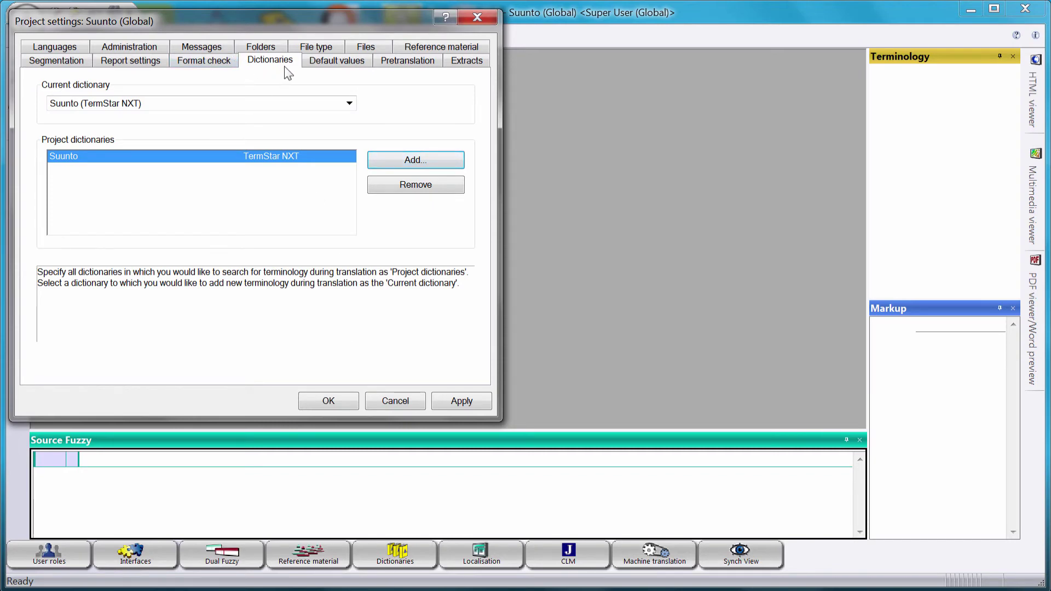
click(331, 406)
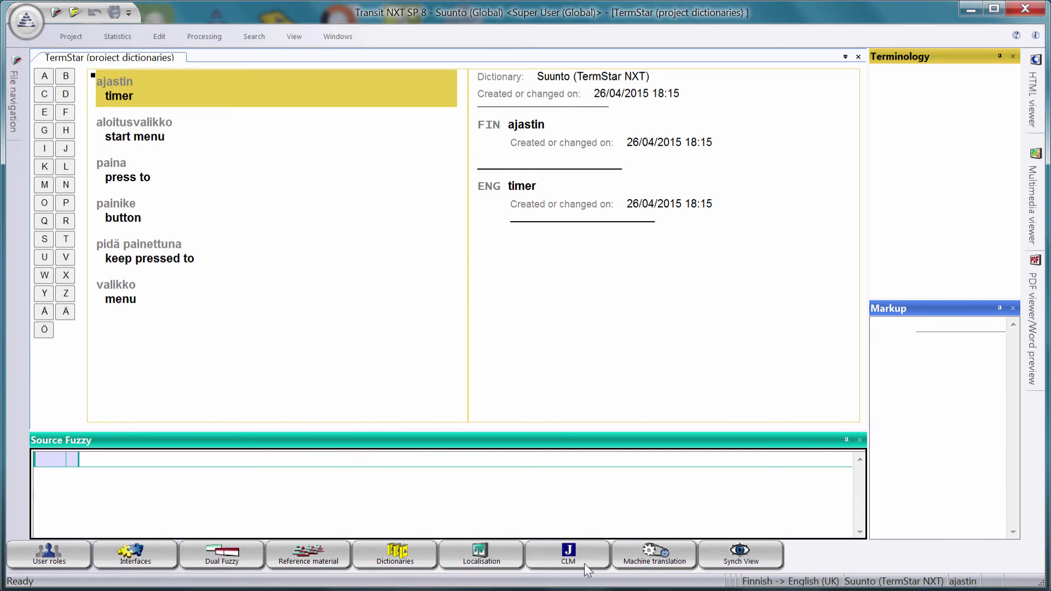
Start a TMX import from Reference material > TMX interface > Import TMX
click(310, 553)
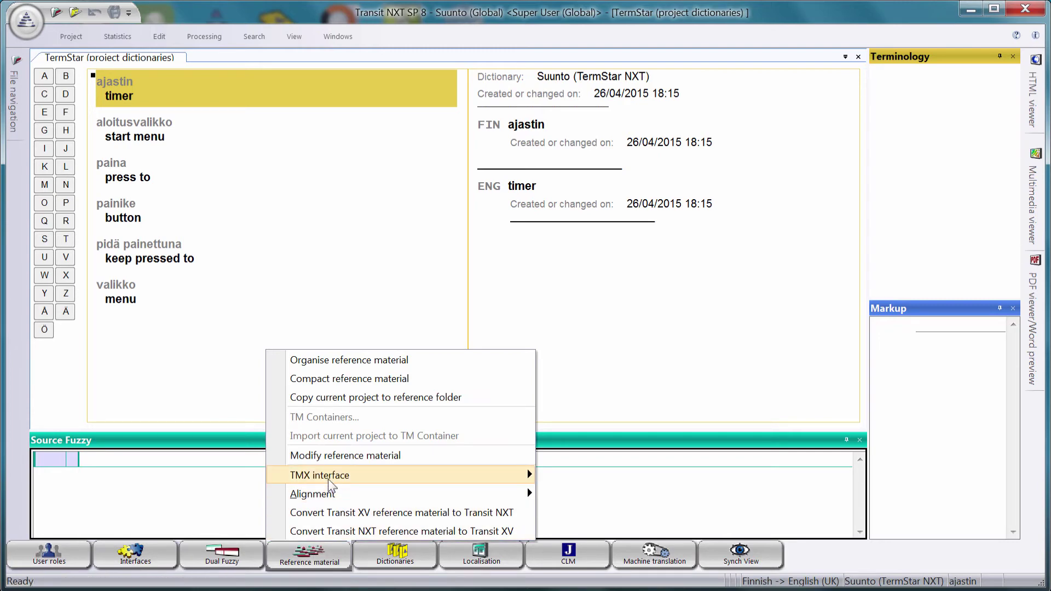
mouse_move(333, 482)
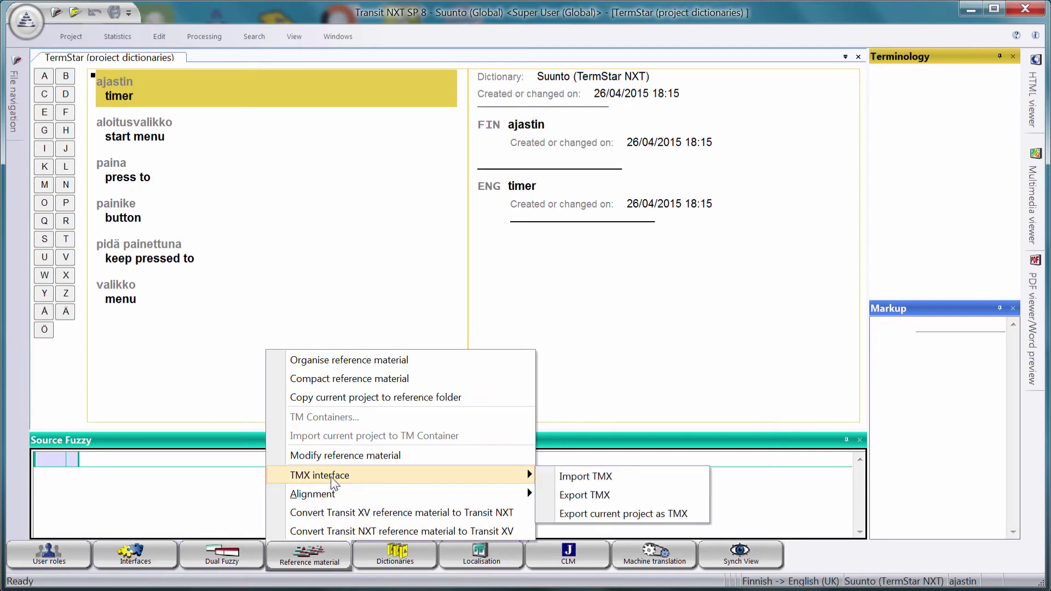
click(599, 479)
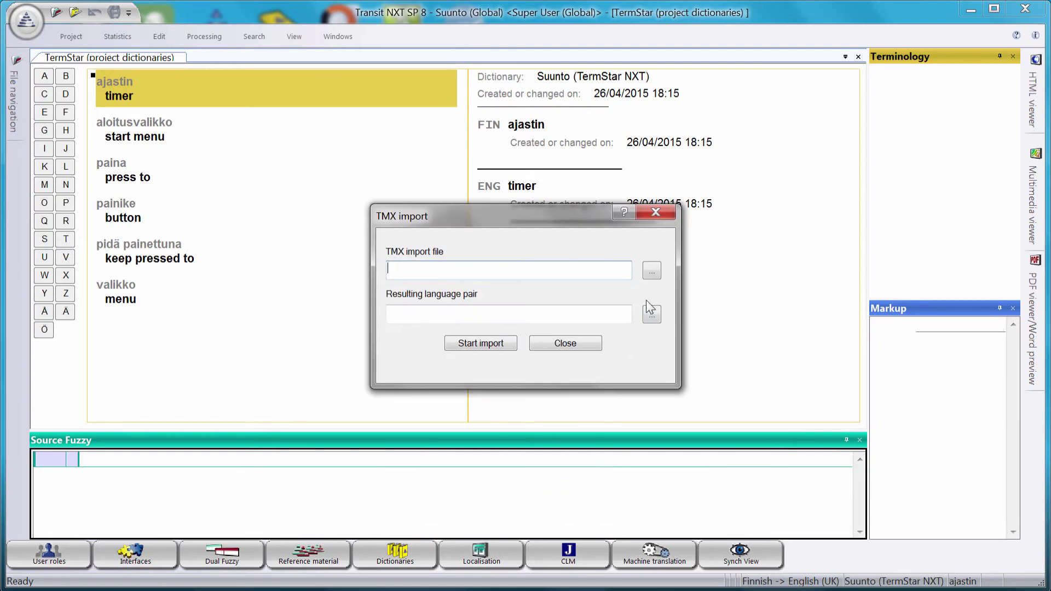
Select Ambit3_reference.tmx from Desktop > Transit as the TMX import file
click(652, 271)
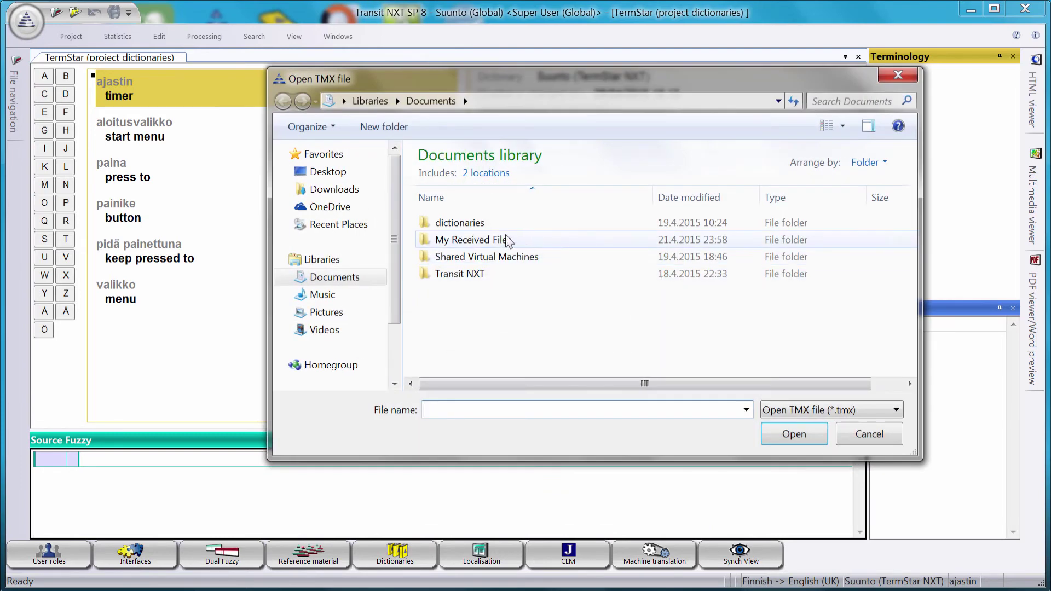
click(329, 171)
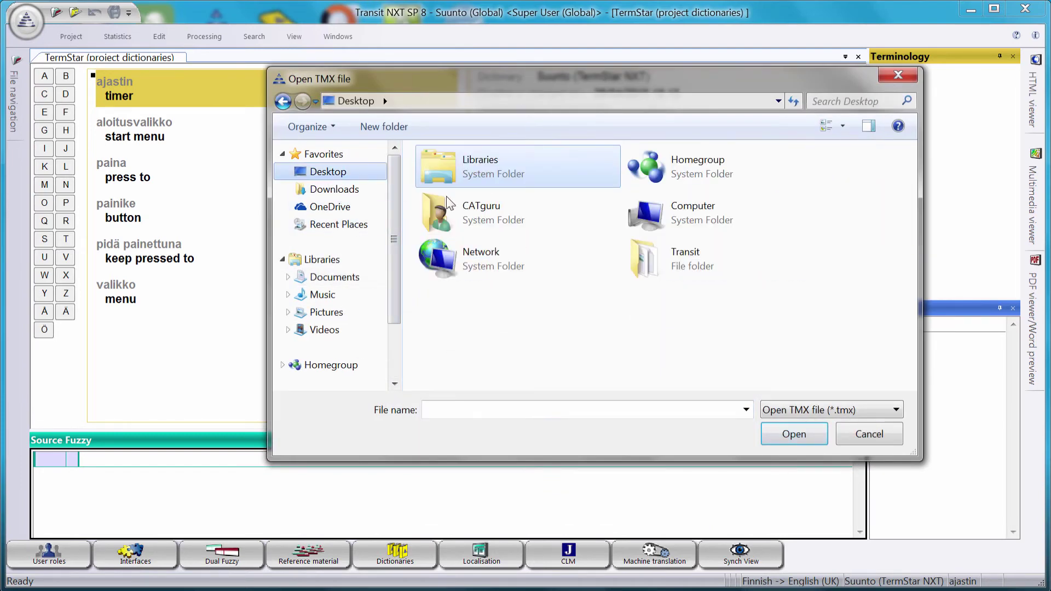
double_click(655, 273)
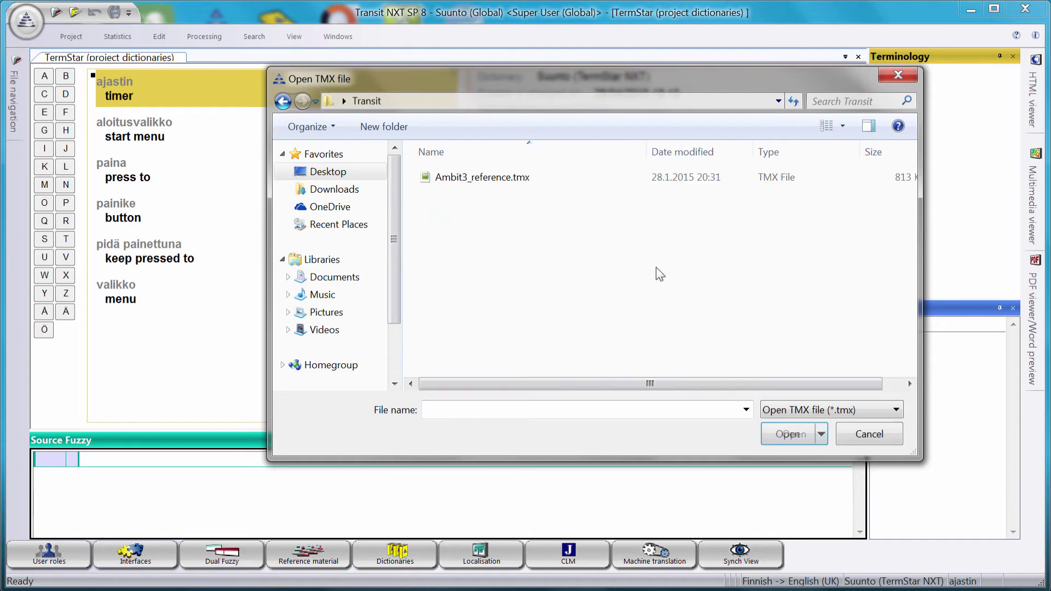
click(482, 177)
click(790, 434)
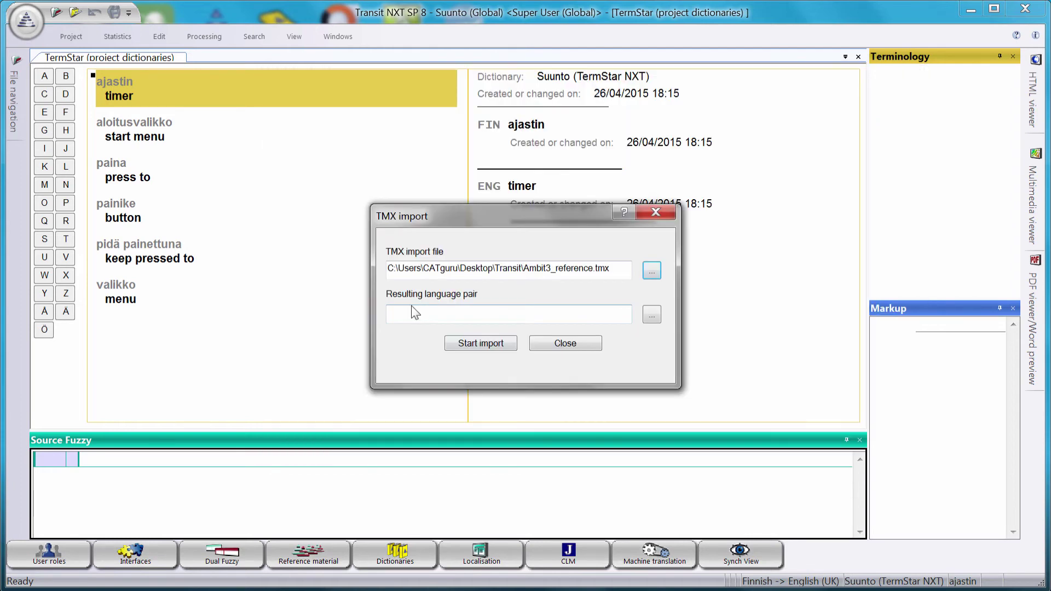
click(409, 313)
Create a new folder named reference in the Suunto project and go into it
click(649, 315)
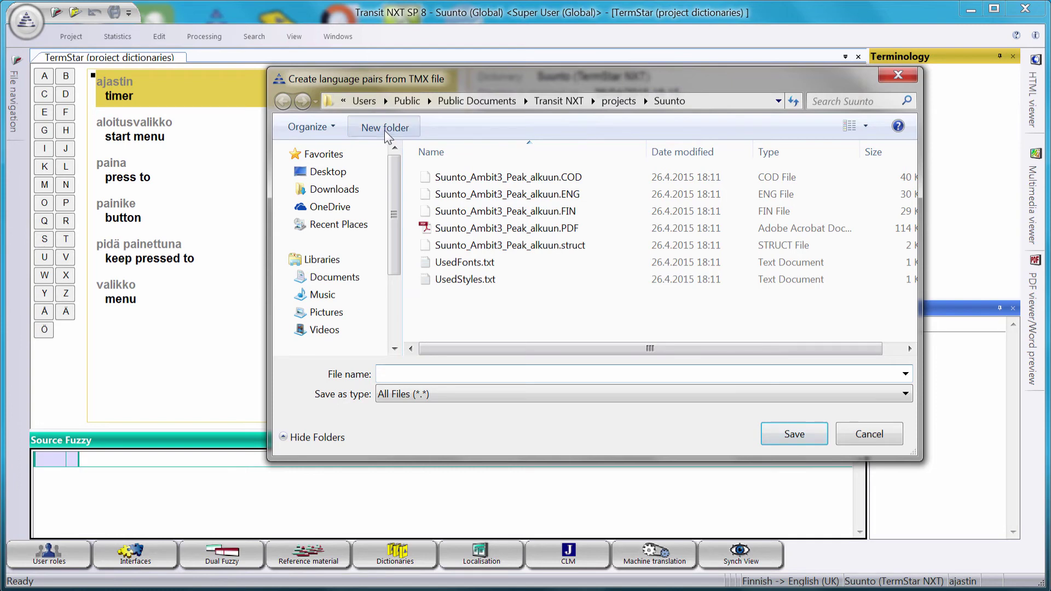
click(384, 129)
text(reference)
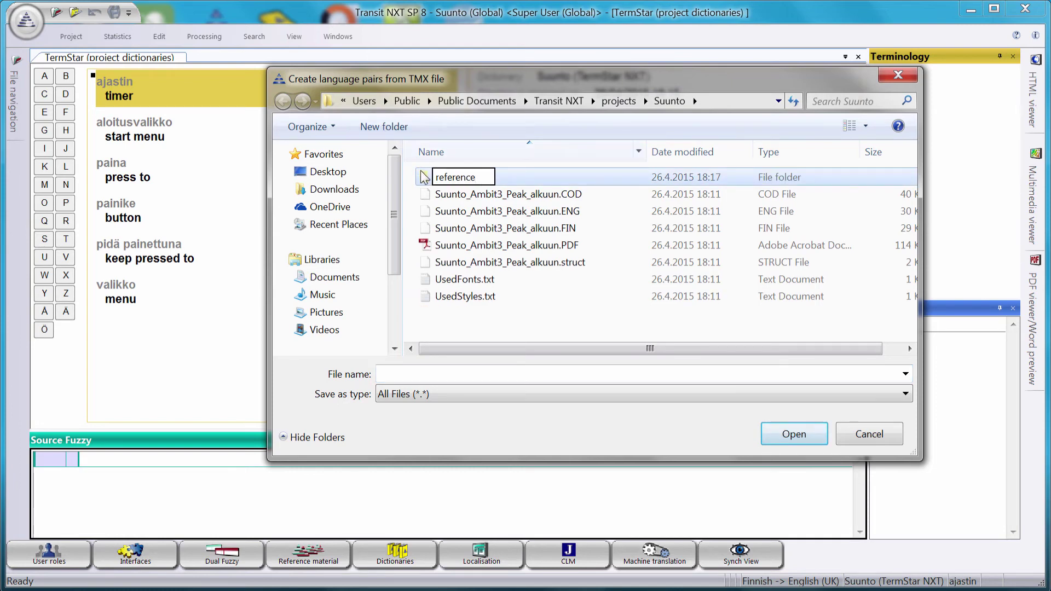
key(Return)
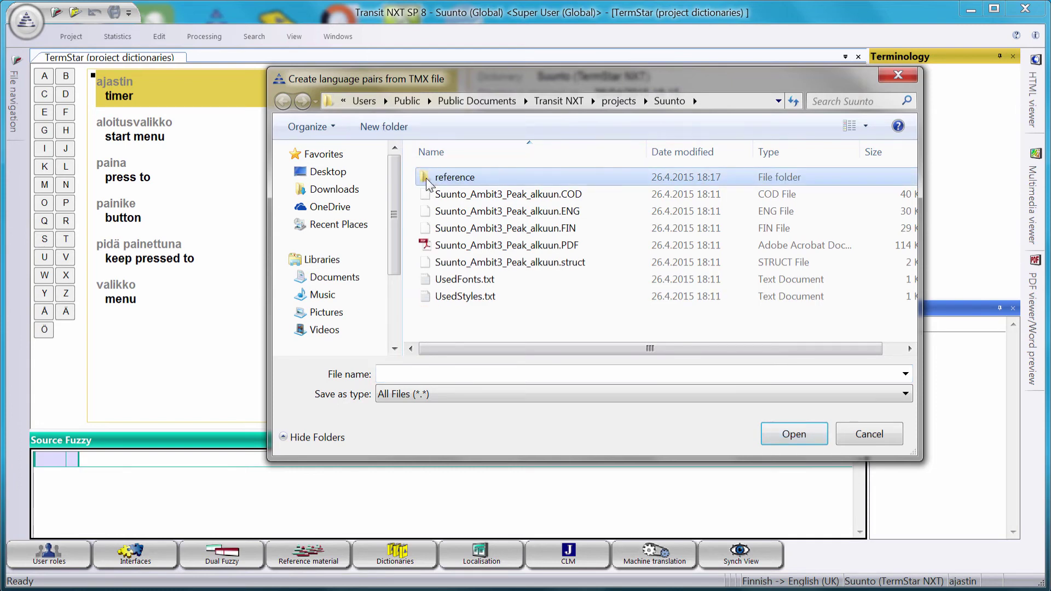
double_click(427, 179)
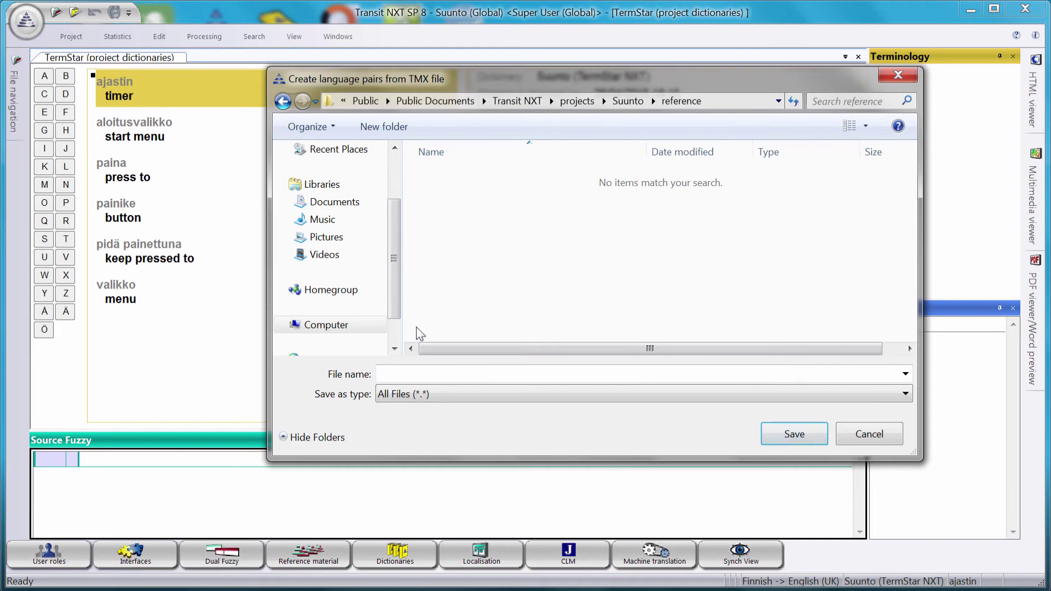
Save the language pair as Ambit3_reference.FIN, run the TMX import, then close the window
click(410, 375)
text(Ambit3_reference.FIN)
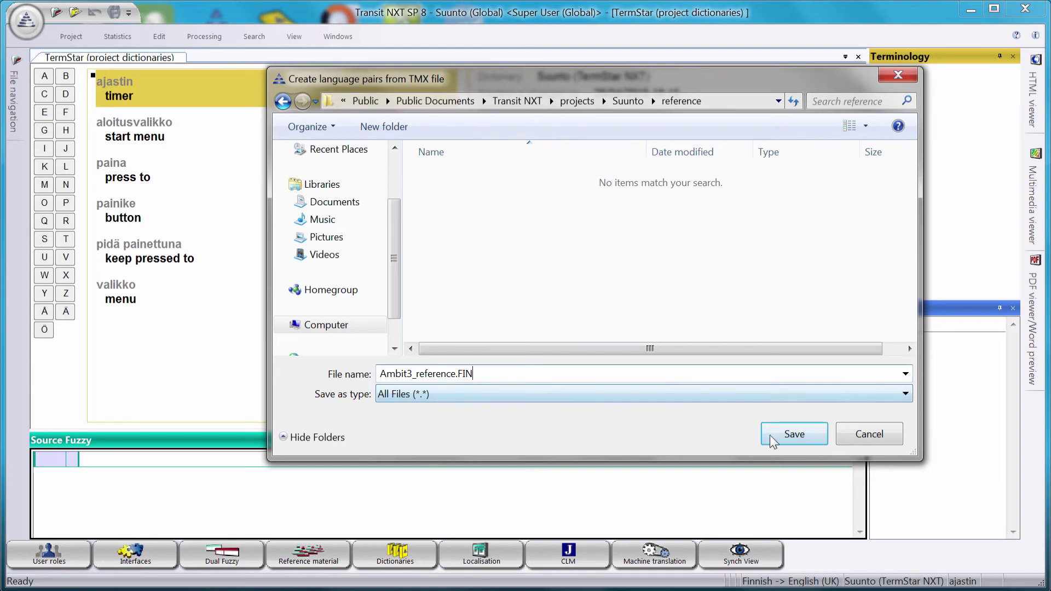
click(794, 433)
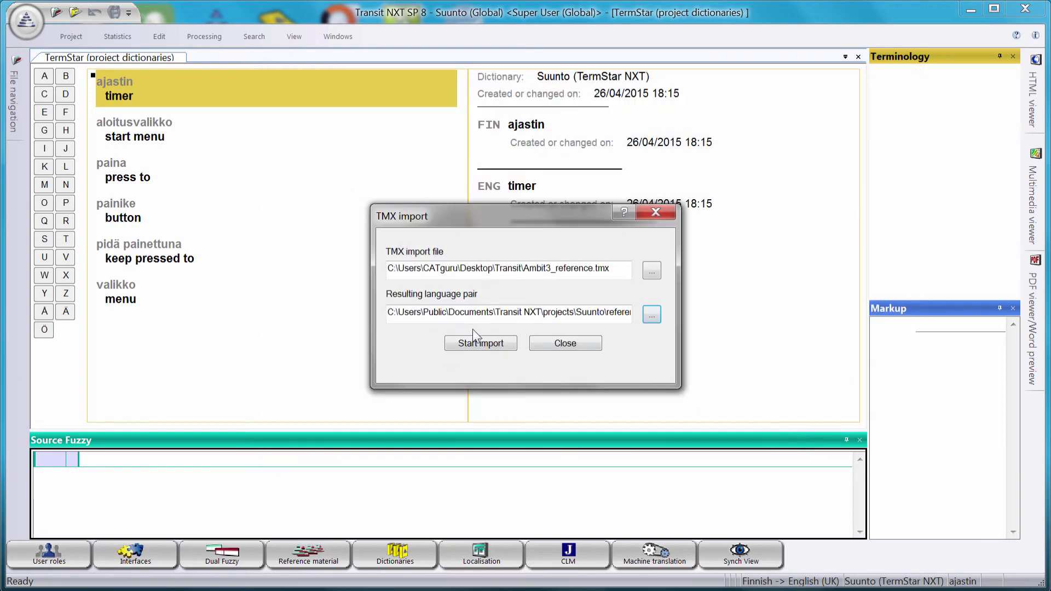
click(496, 345)
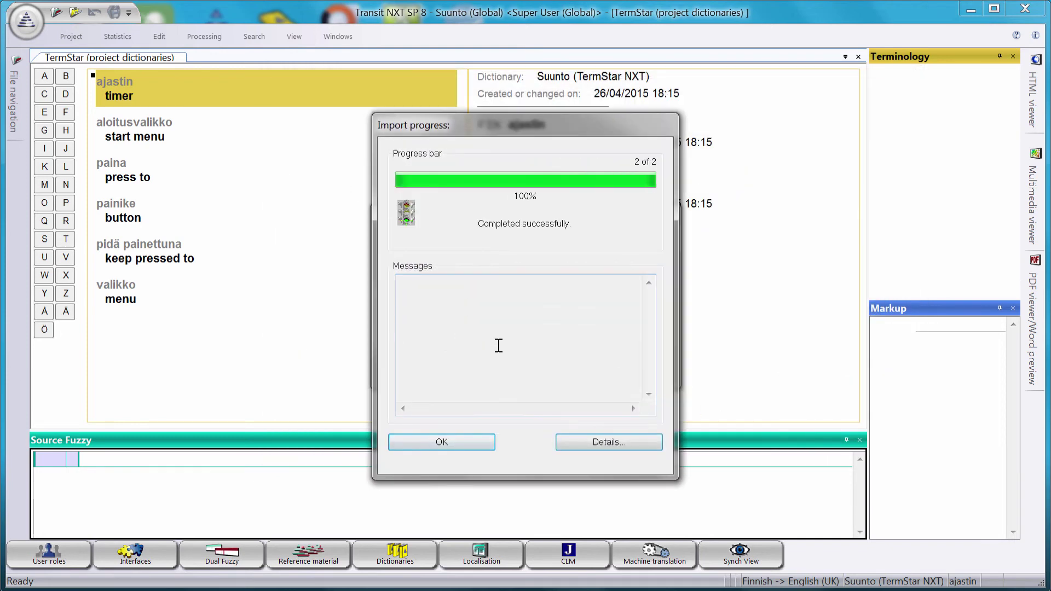
click(440, 443)
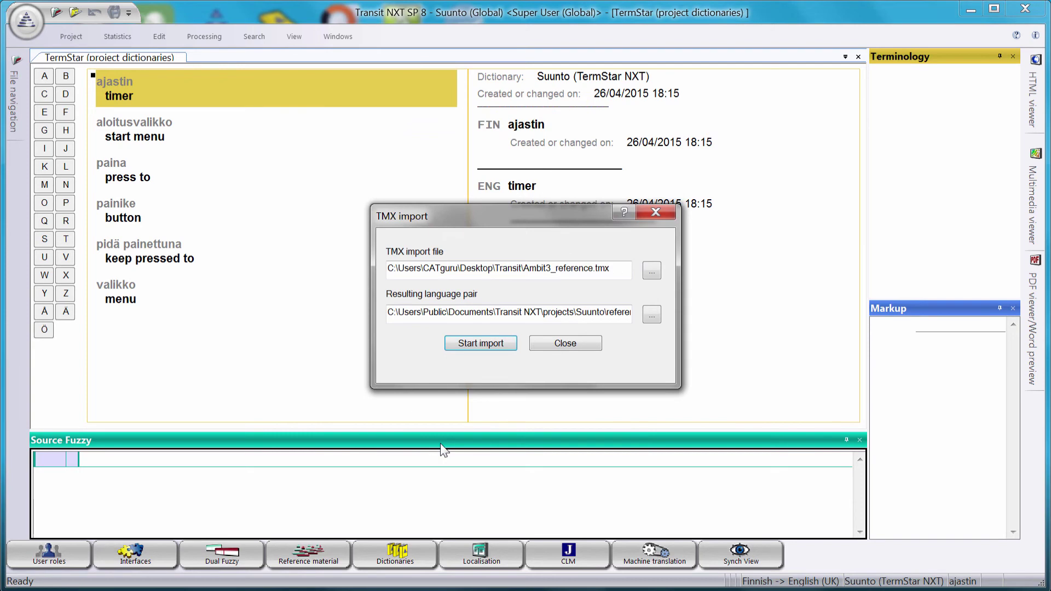
click(567, 343)
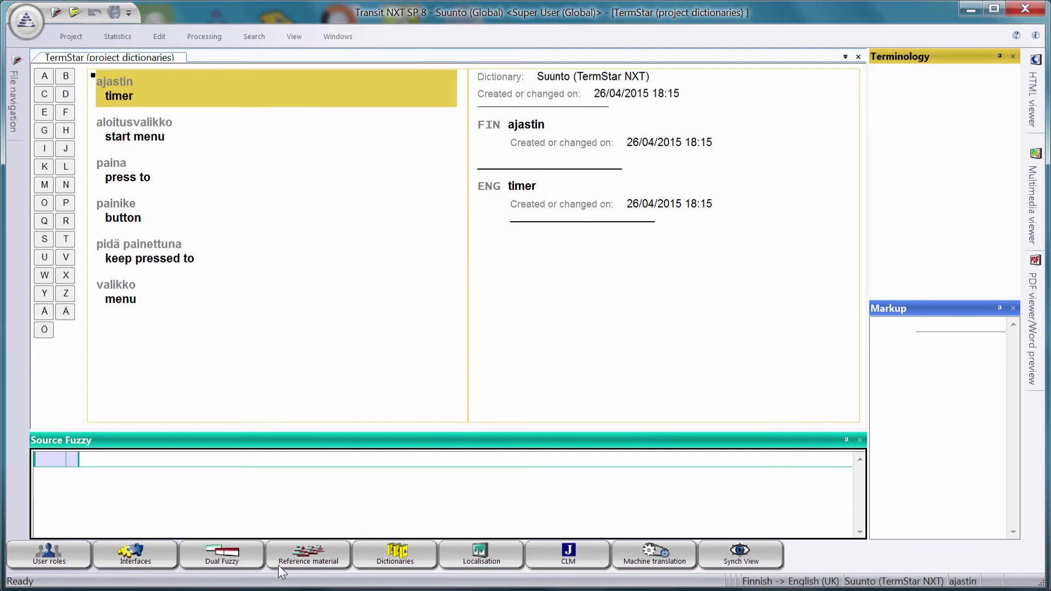
key(super+e)
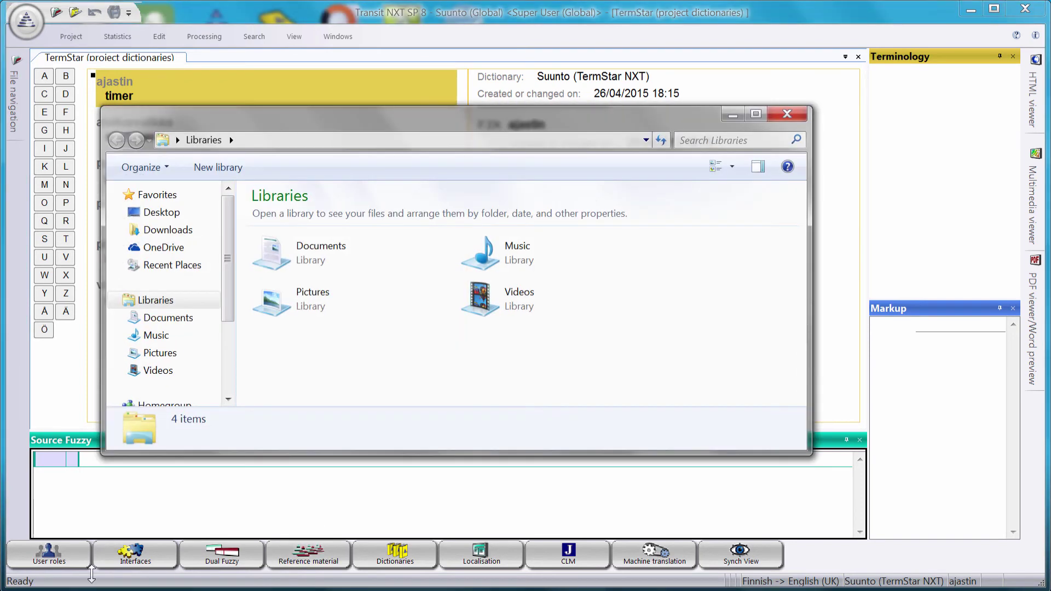
click(169, 322)
double_click(279, 315)
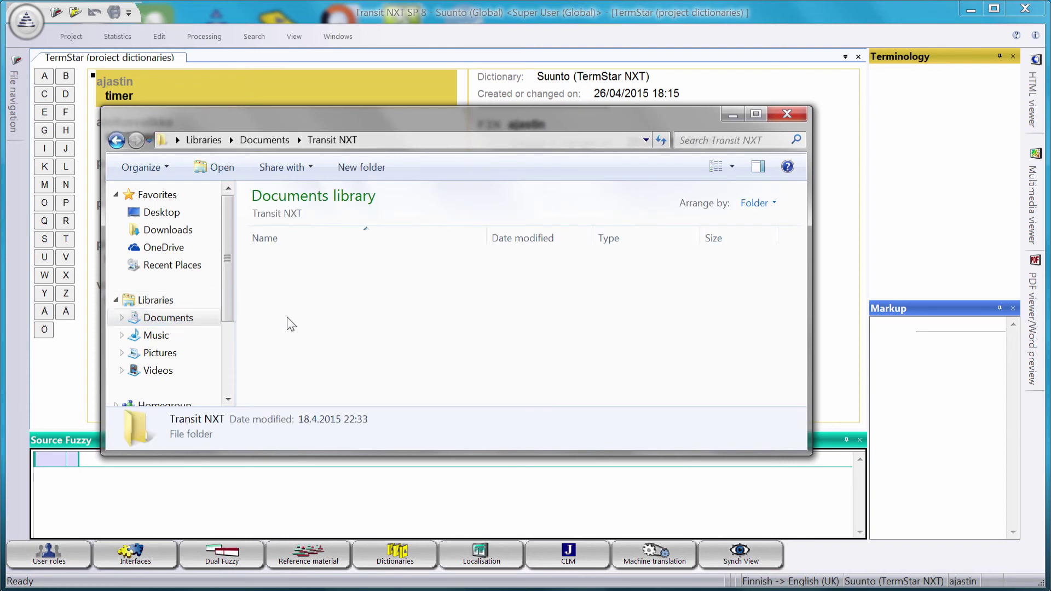
double_click(296, 335)
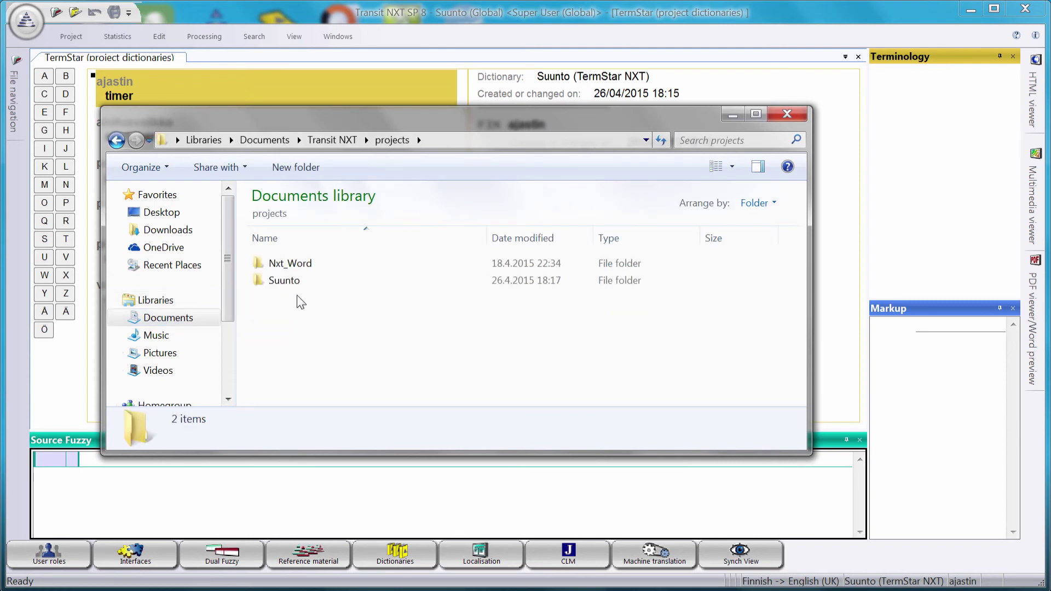
double_click(288, 292)
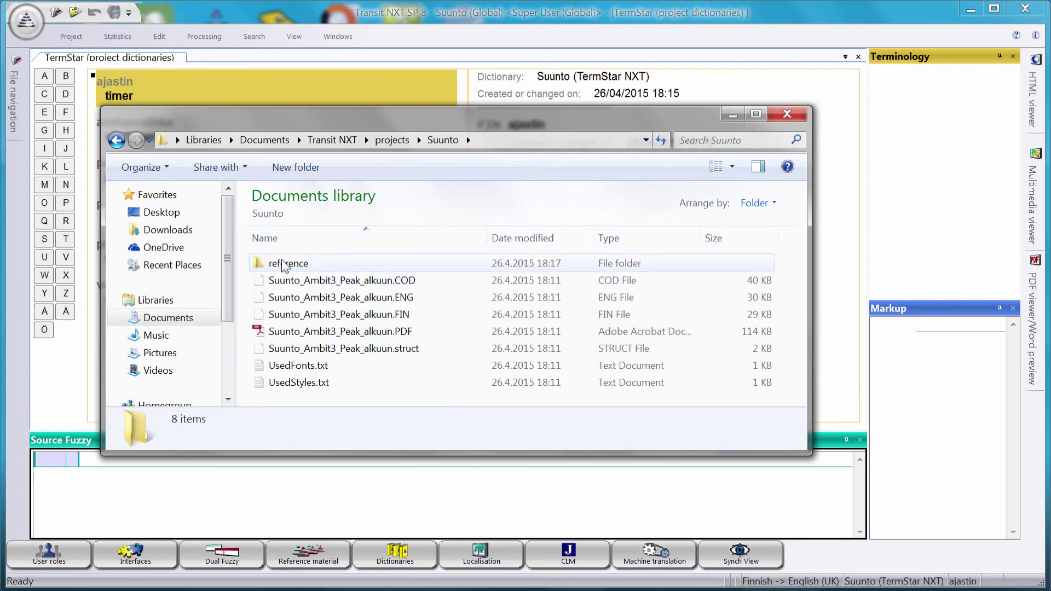
double_click(288, 263)
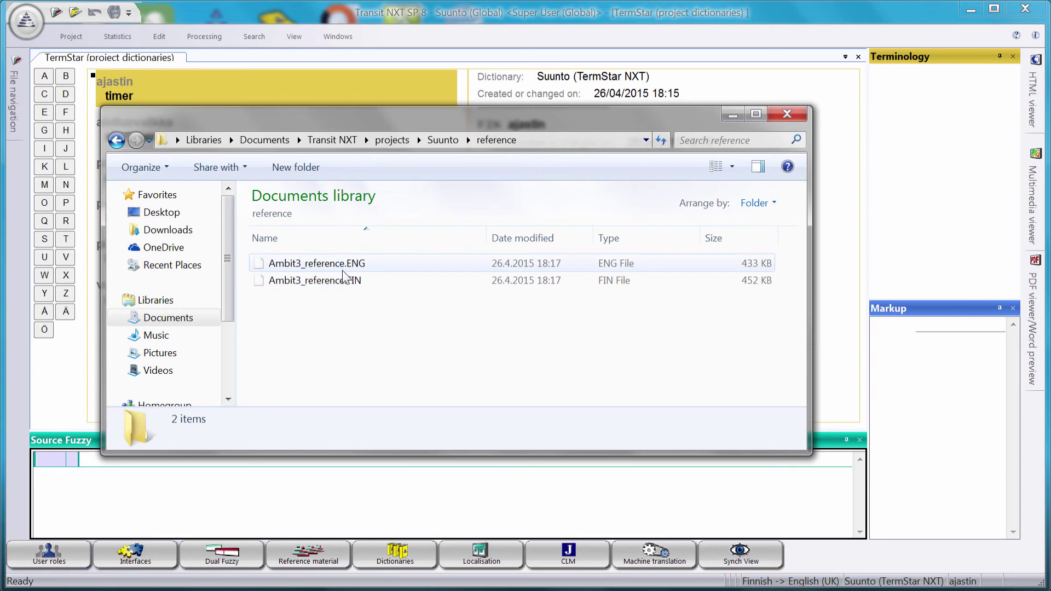
mouse_move(351, 274)
key(alt+F4)
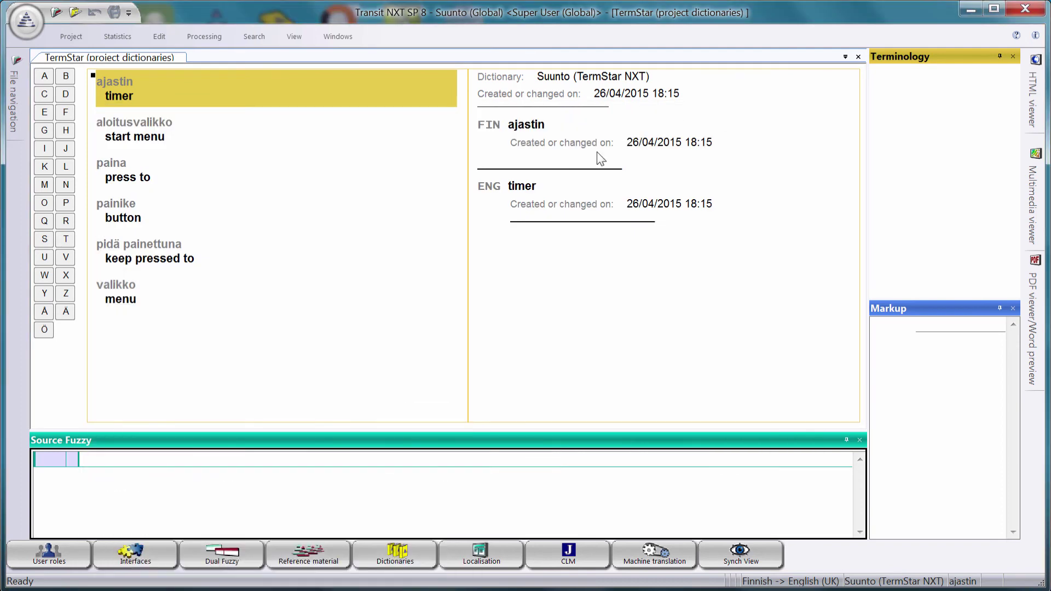
Add the Suunto project's reference folder on the Reference material tab of project settings
click(71, 37)
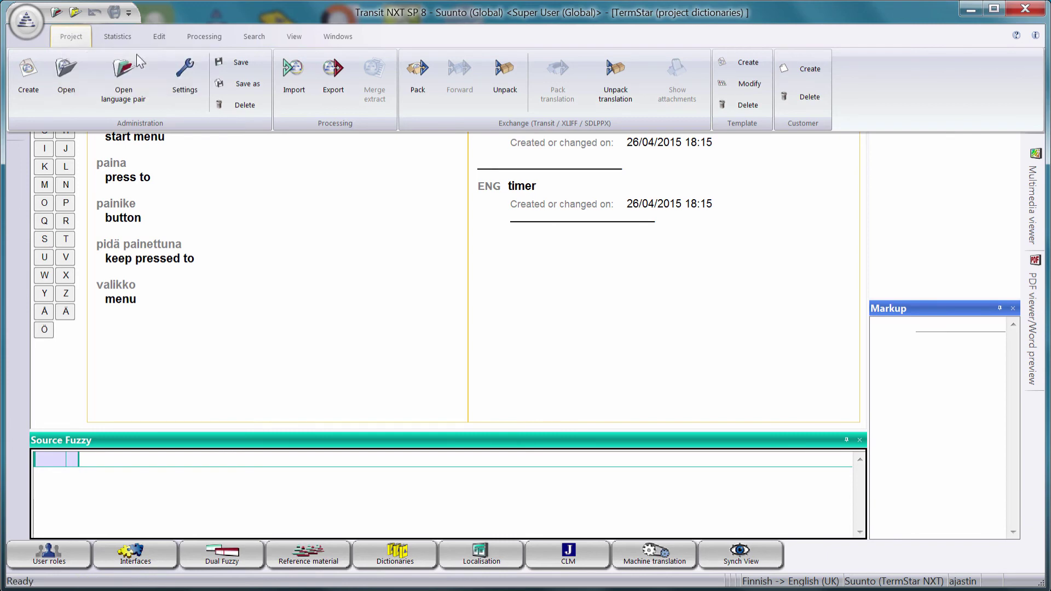
click(182, 79)
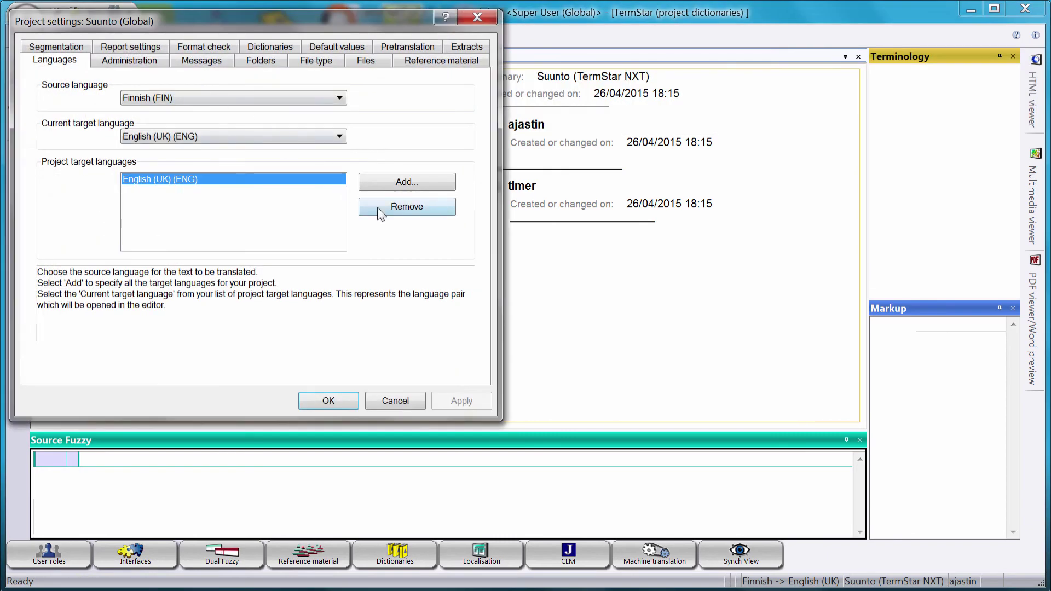
click(428, 66)
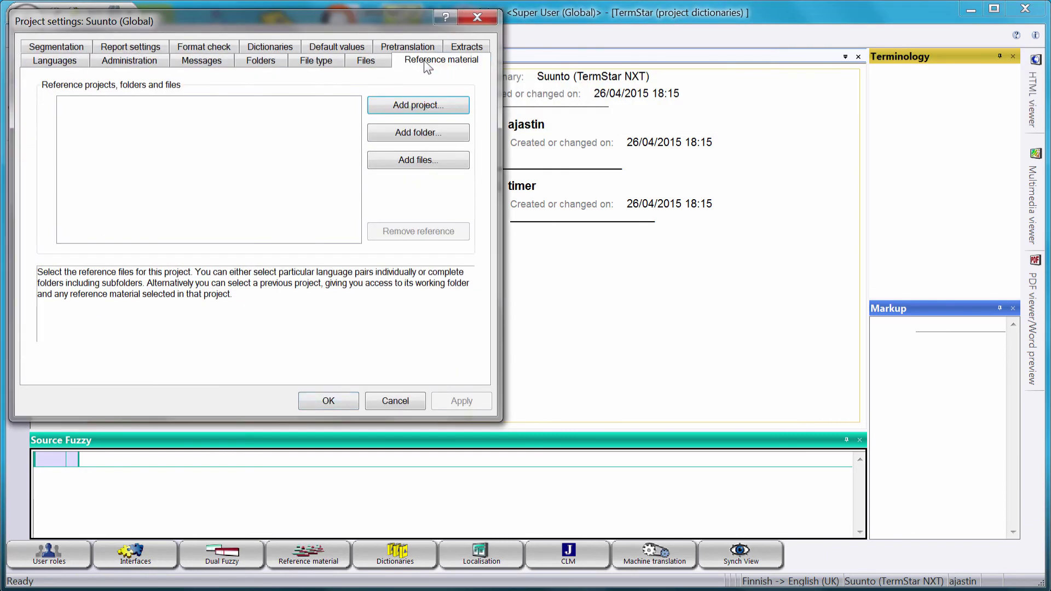
click(412, 134)
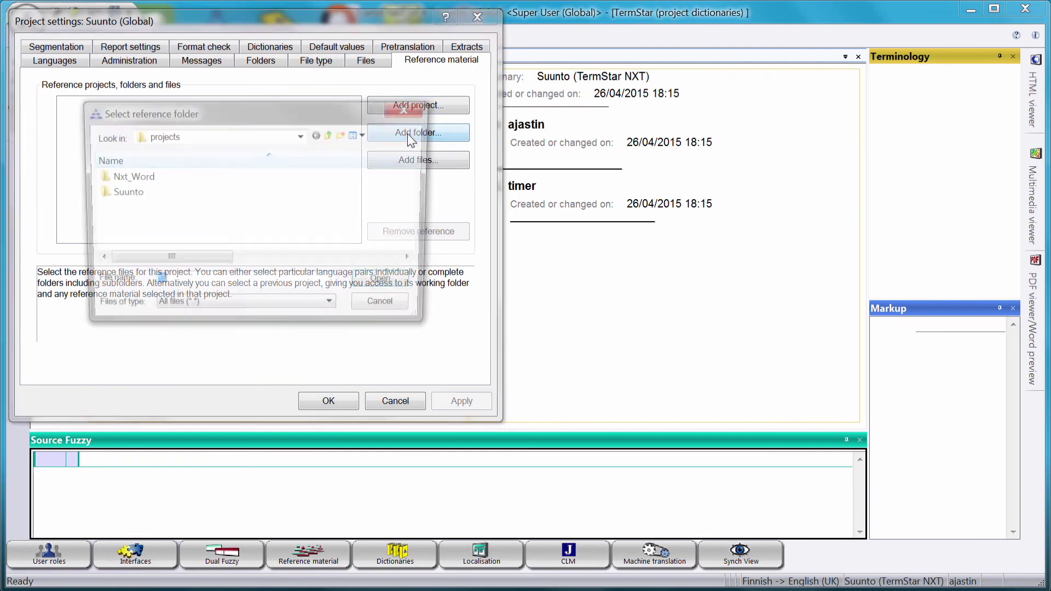
double_click(111, 192)
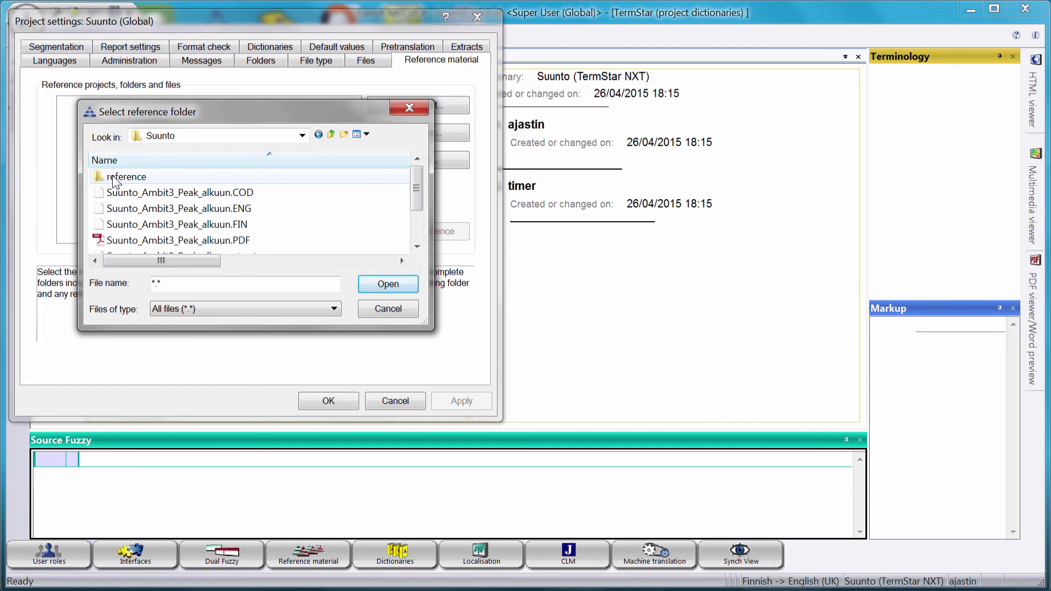
click(113, 178)
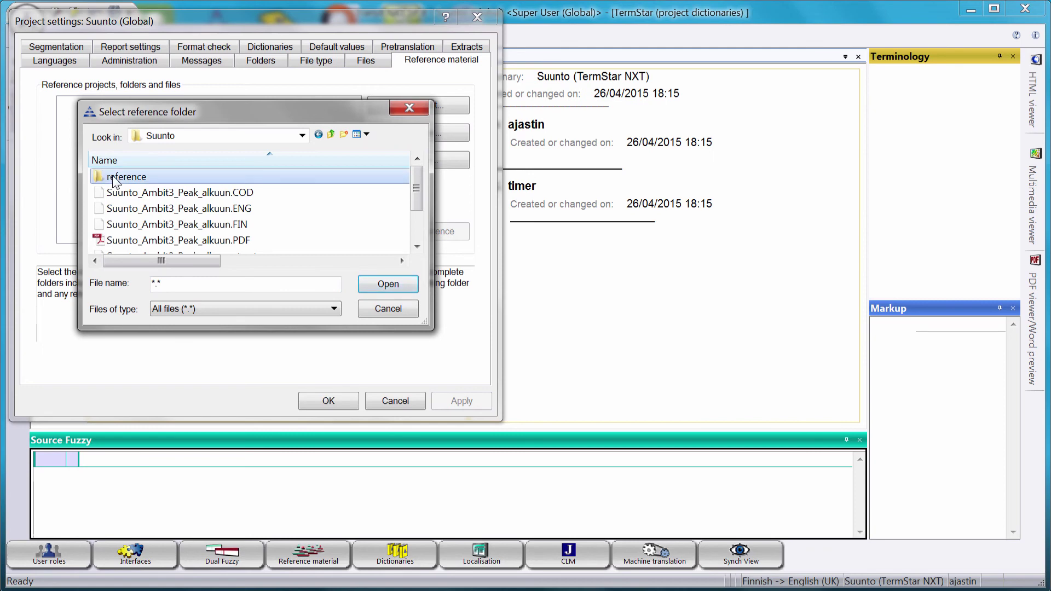
click(384, 281)
click(384, 282)
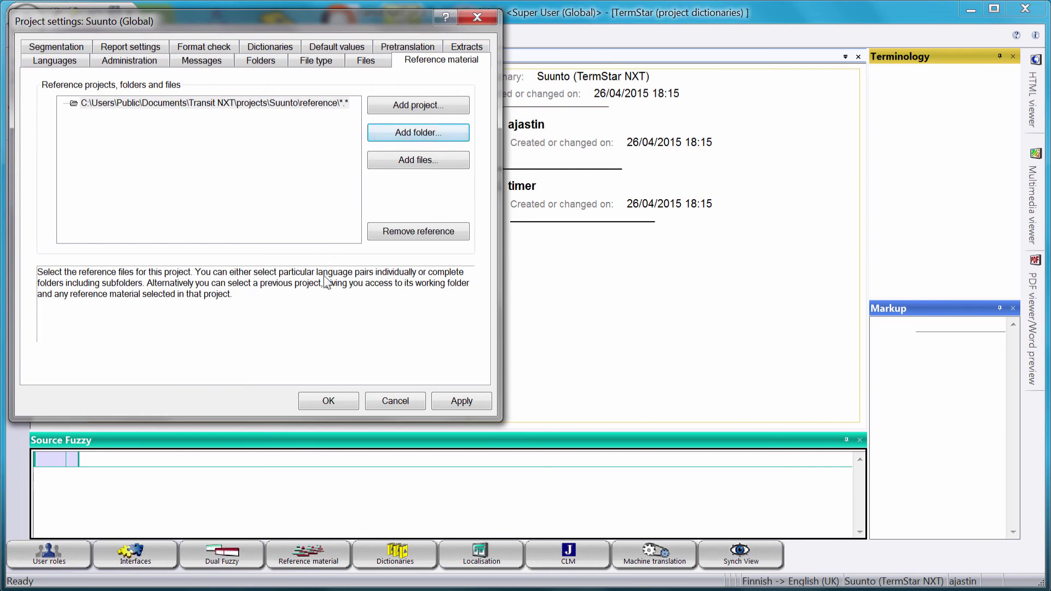
click(329, 403)
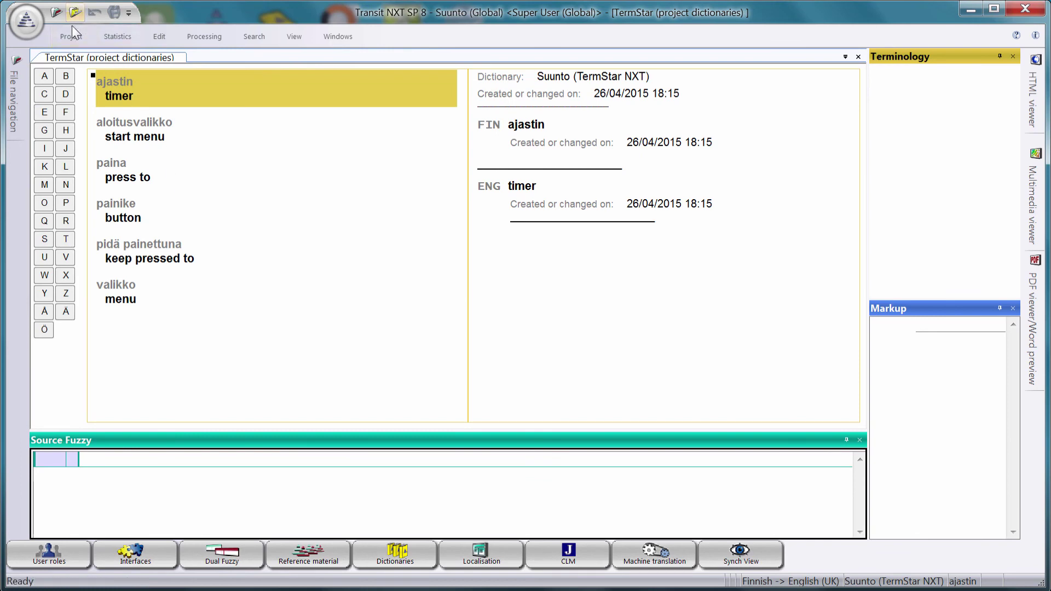
Bring up the Open language pair dialog from the Project commands
click(72, 36)
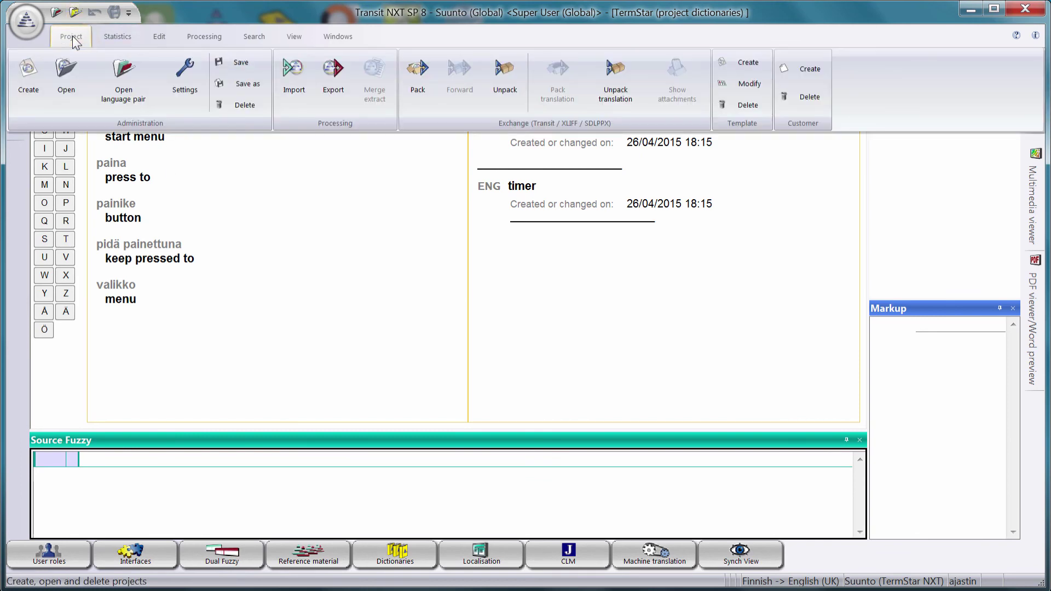
click(125, 77)
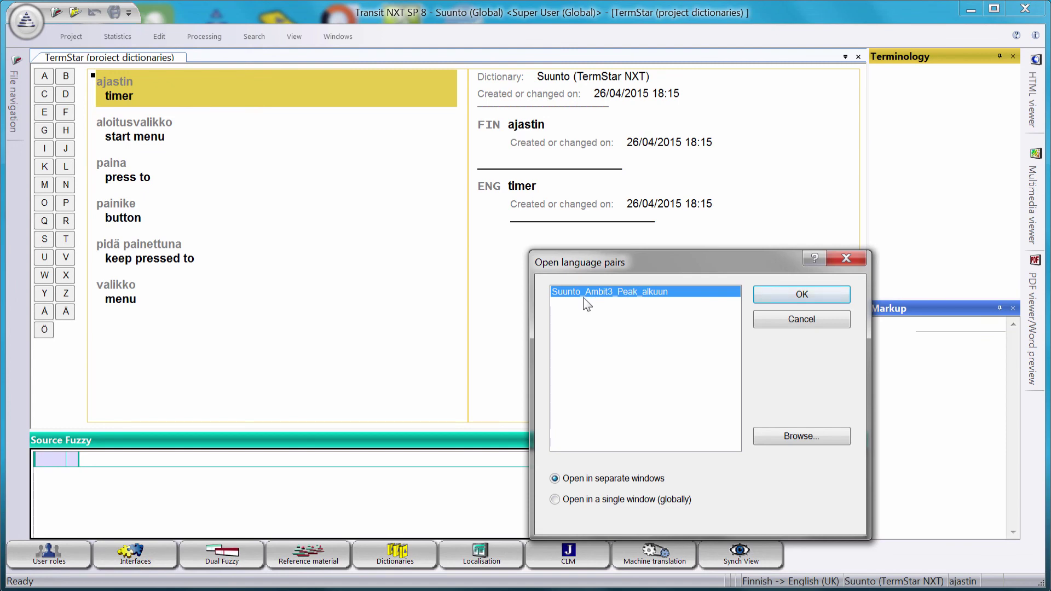
Open the Suunto_Ambit3_Peak_alkuun language pair to show its untranslated Finnish segments in the editor
click(801, 297)
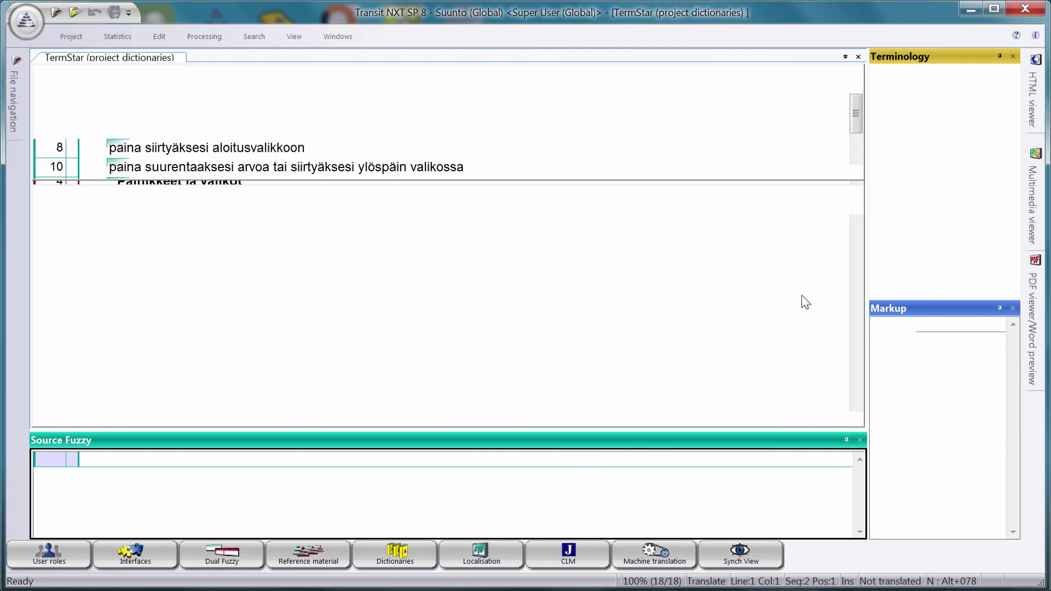